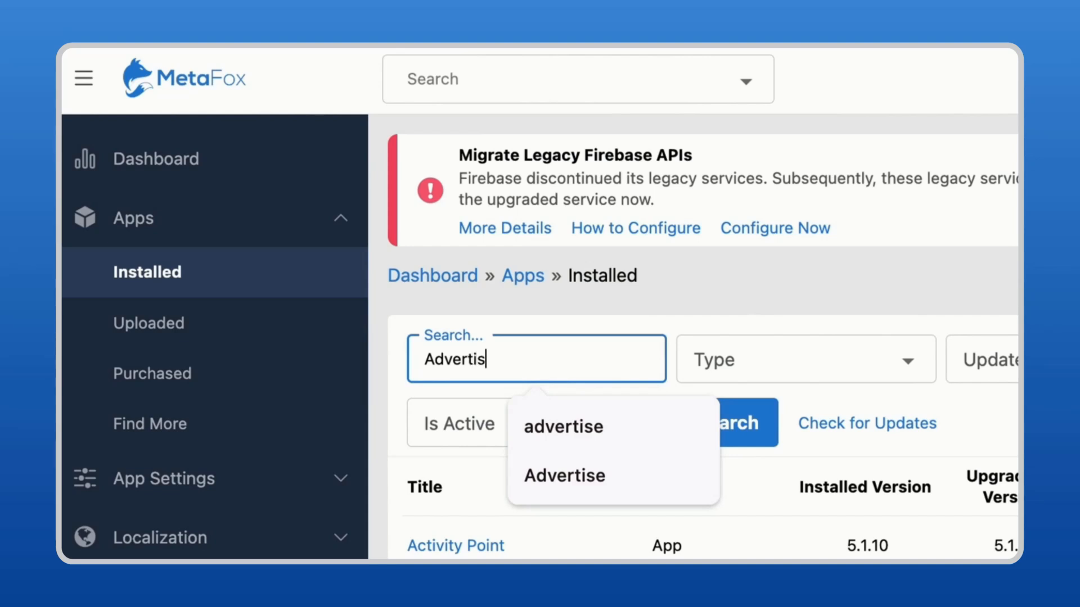
- Search the installed apps for "Advertise" and open that app's settings
key("Return")
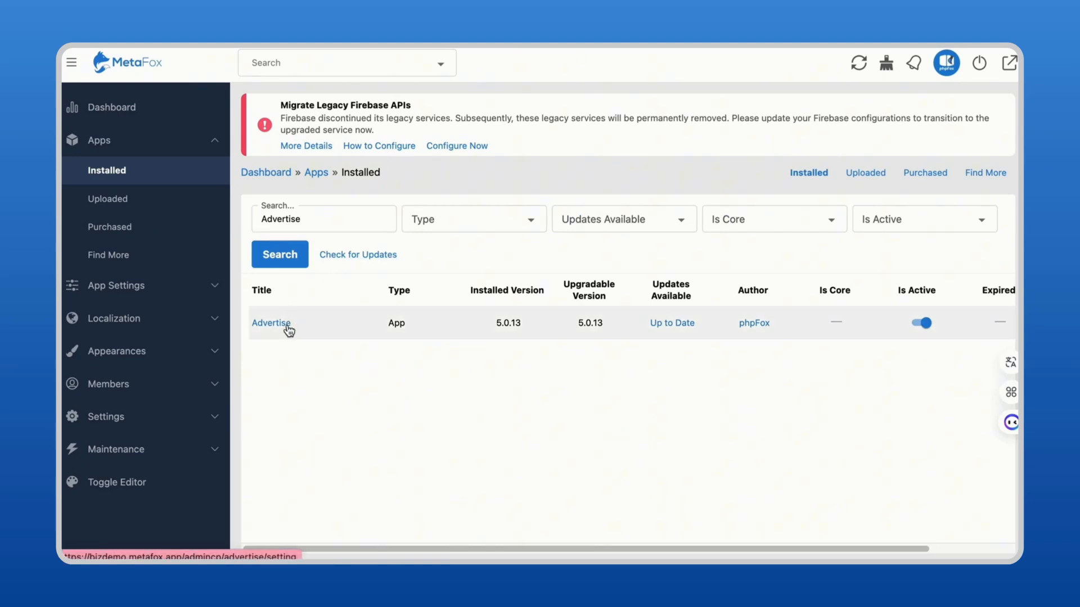
left_click(286, 324)
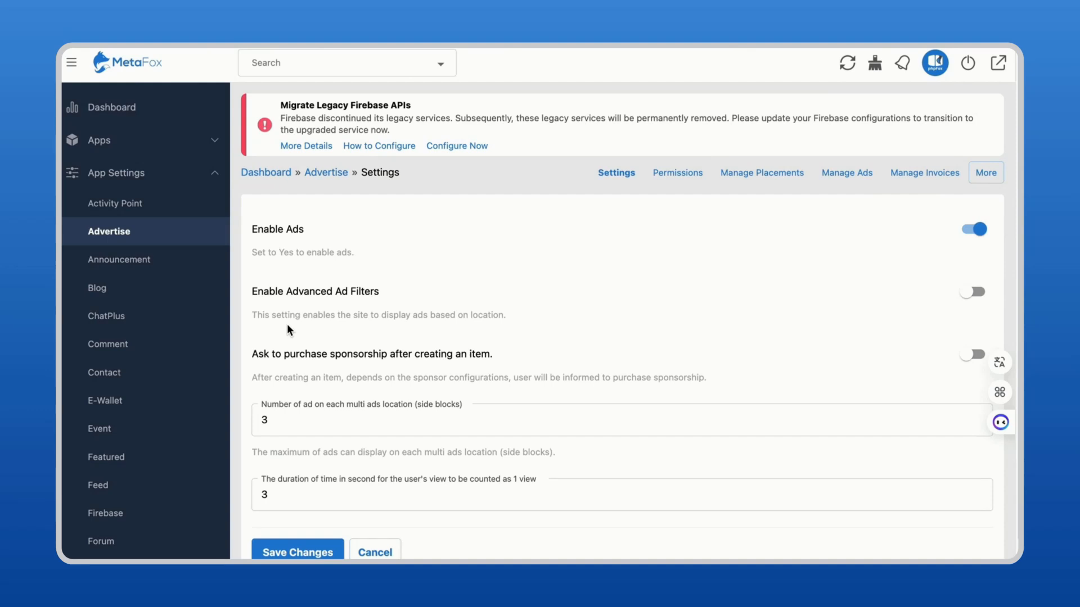
scroll(290, 336, "down", 1)
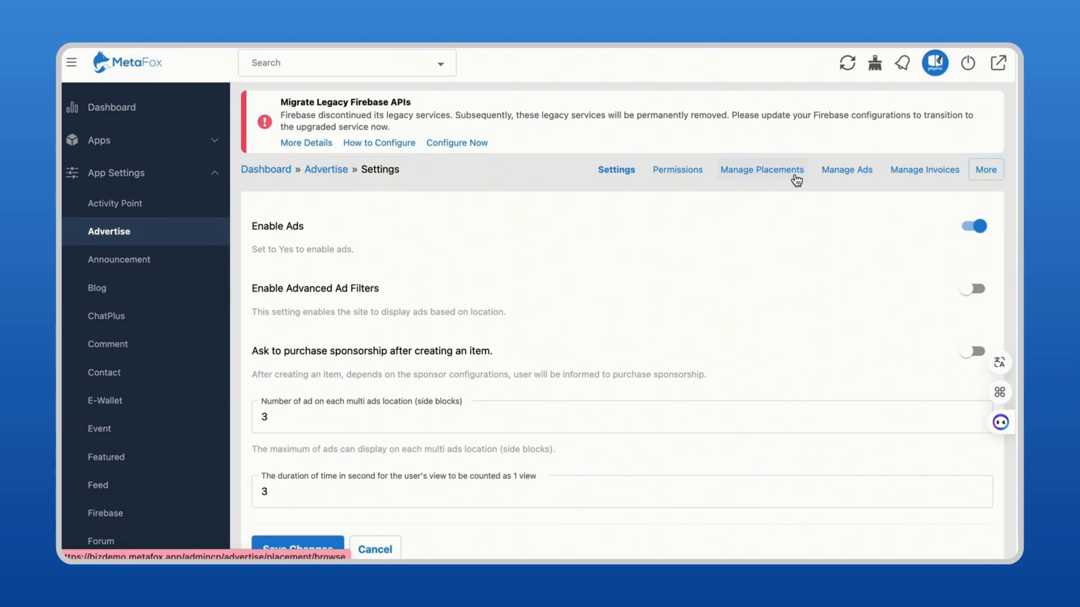
- Start a new ad placement for the Advertise app and title it "Top right placement"
left_click(804, 180)
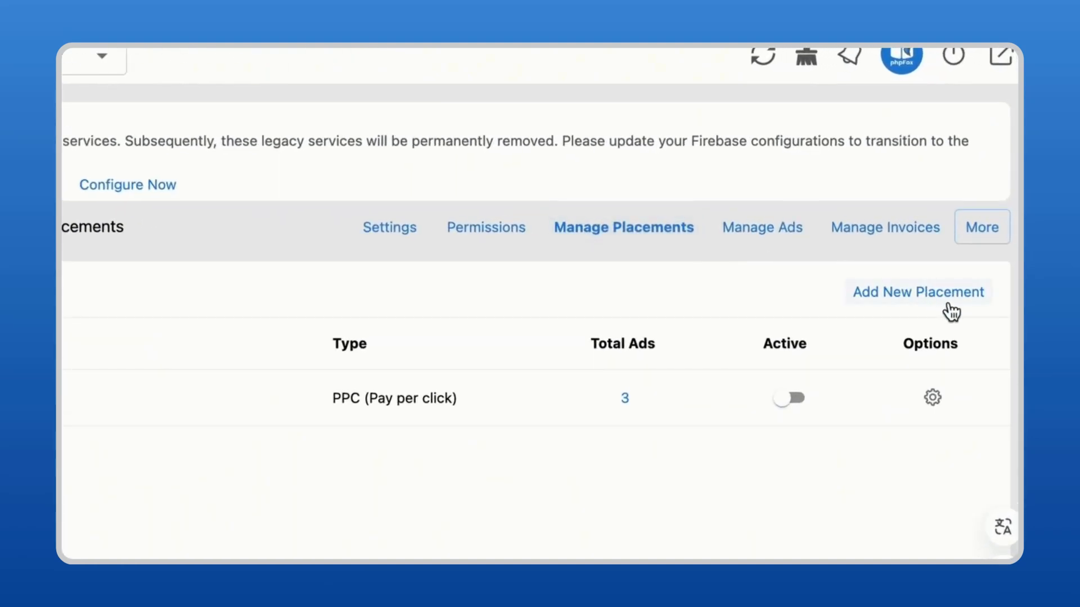
left_click(951, 312)
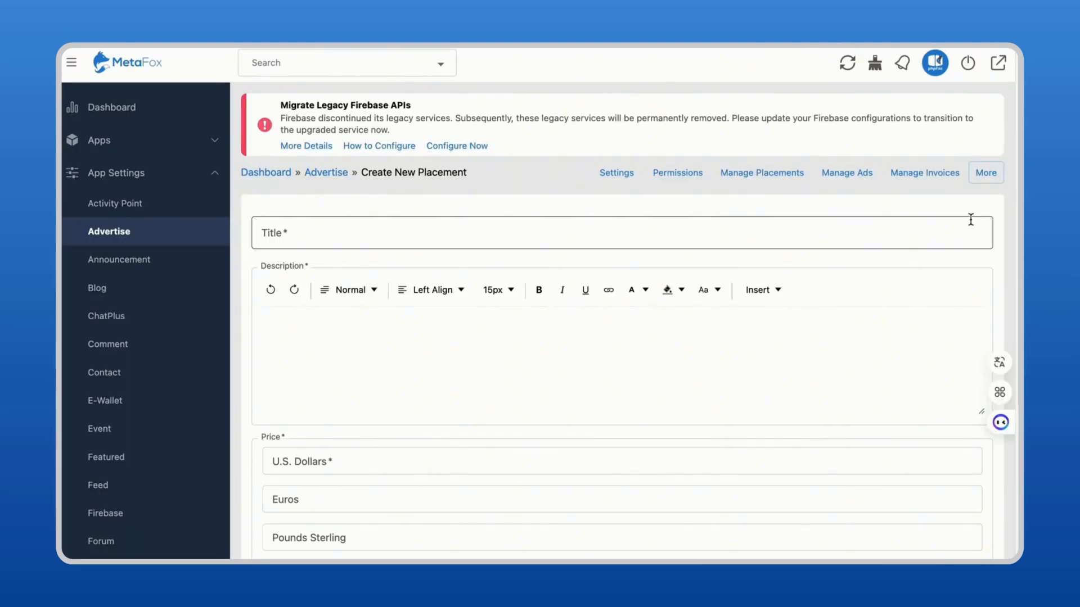
scroll(939, 259, "down", 1)
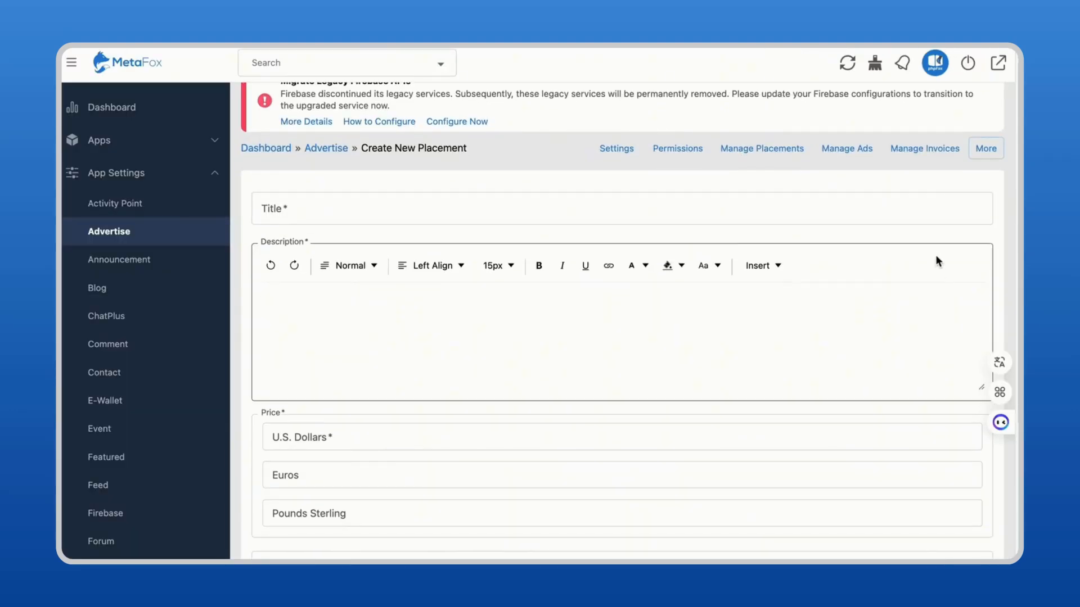
left_click(503, 205)
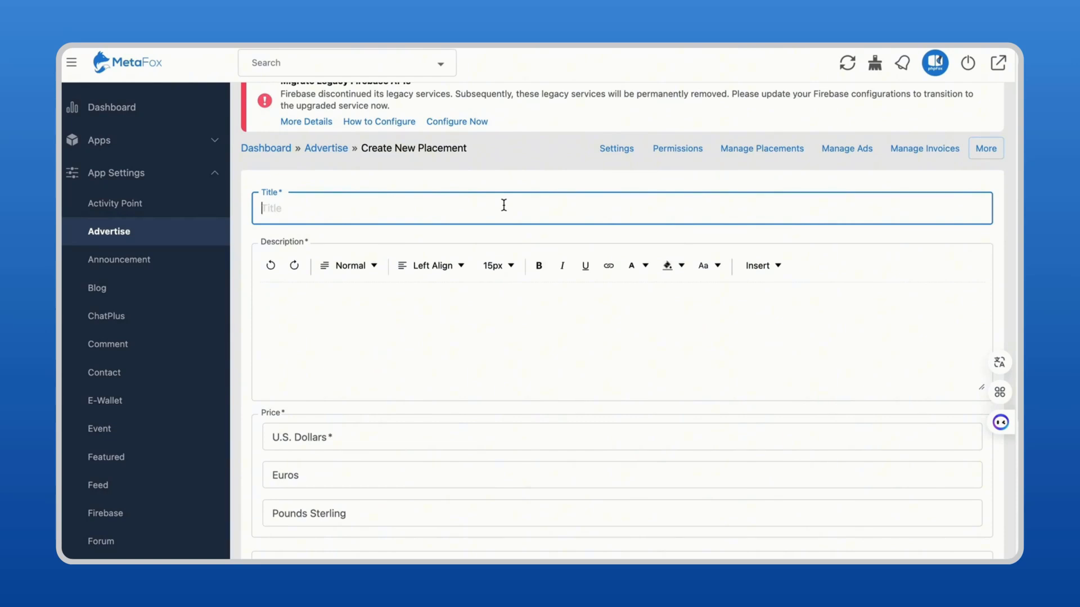
type("Top right placement")
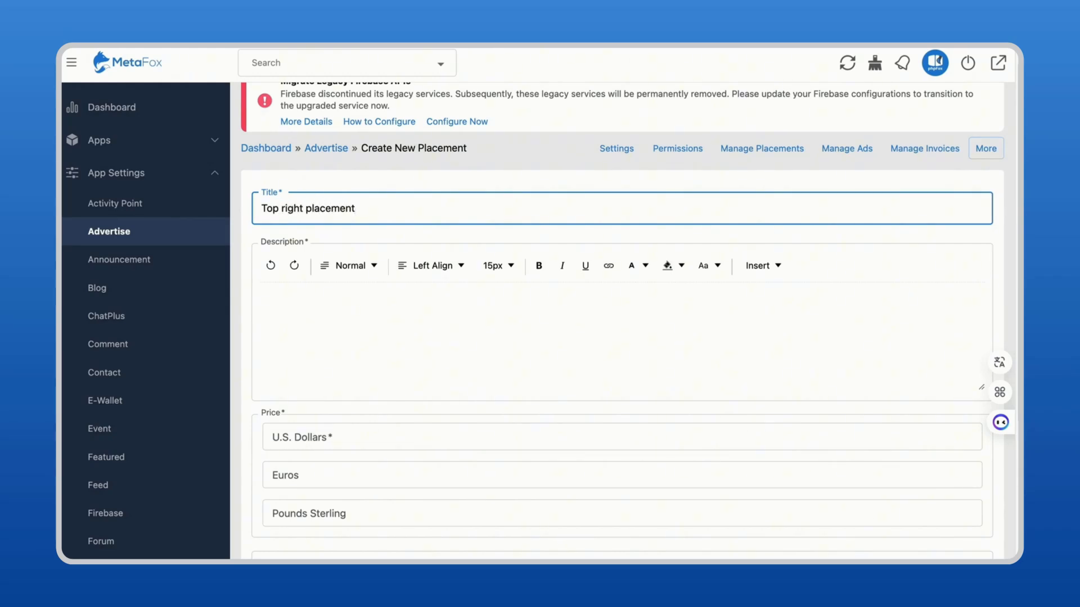
- Enter the description "Give your placement a clear and descriptive title. This will help you and advertisers easily identify its location on your website."
left_click(475, 309)
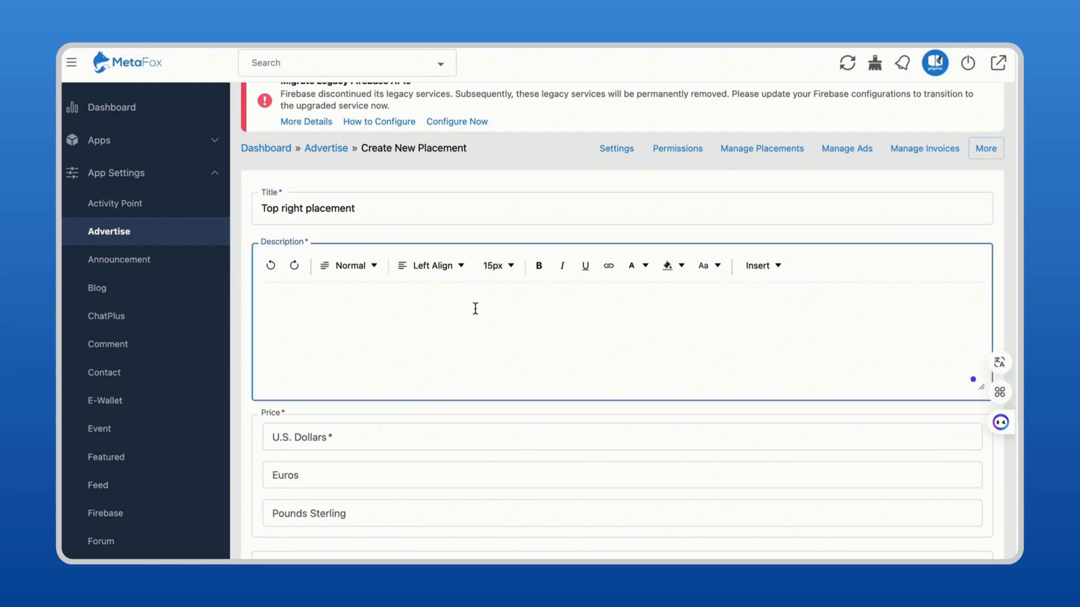
type("Give your placement a clear and descriptive title. This will help you and advertisers easily identify its location on your website.")
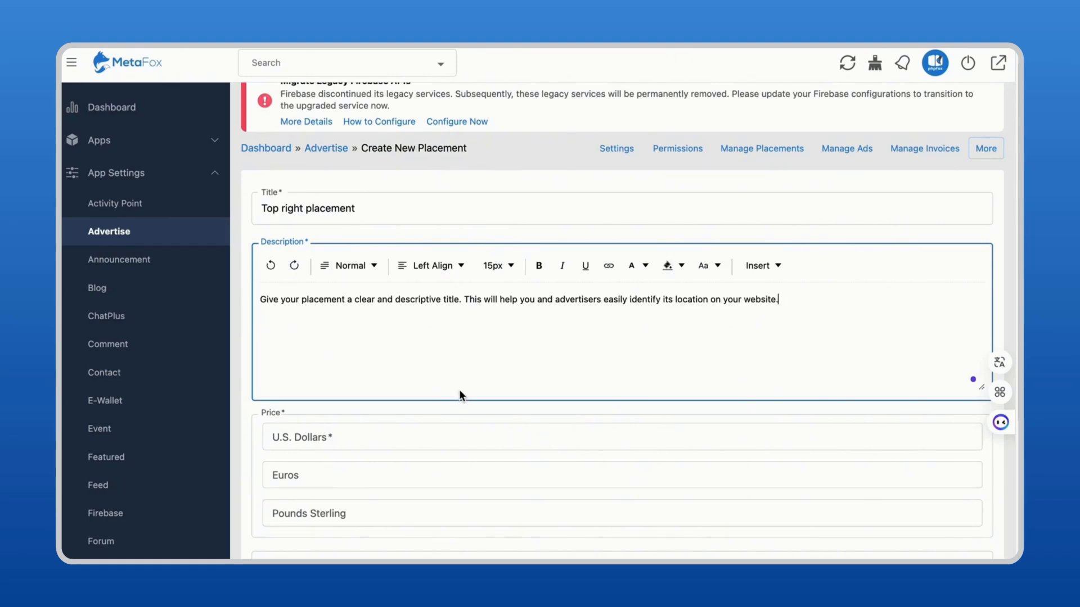
- Set the new placement's type to PPC (Pay per click)
scroll(459, 389, "down", 2)
scroll(459, 389, "down", 1)
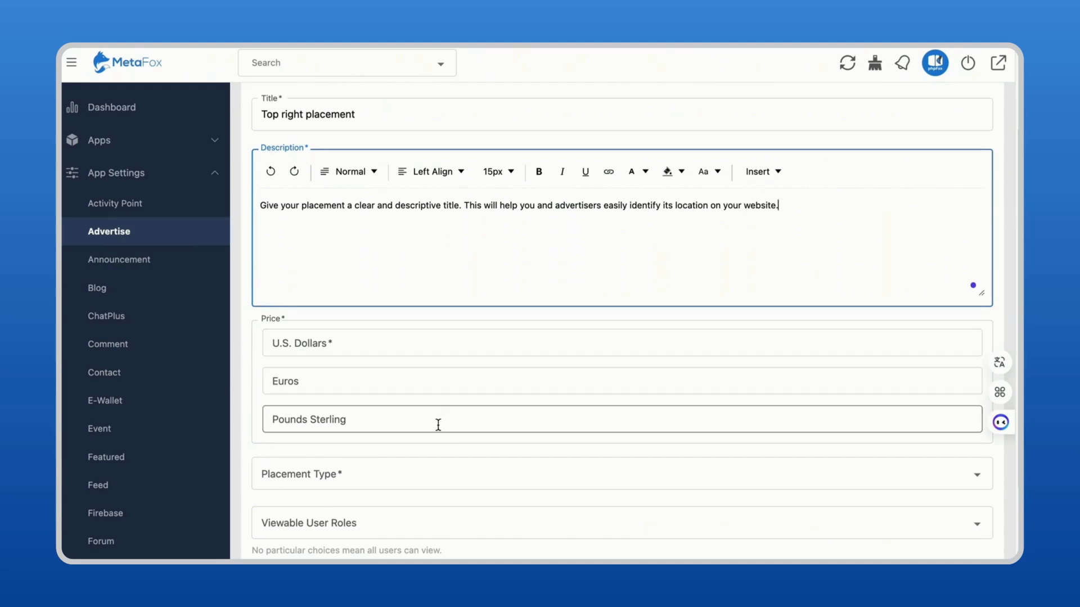
scroll(437, 424, "down", 1)
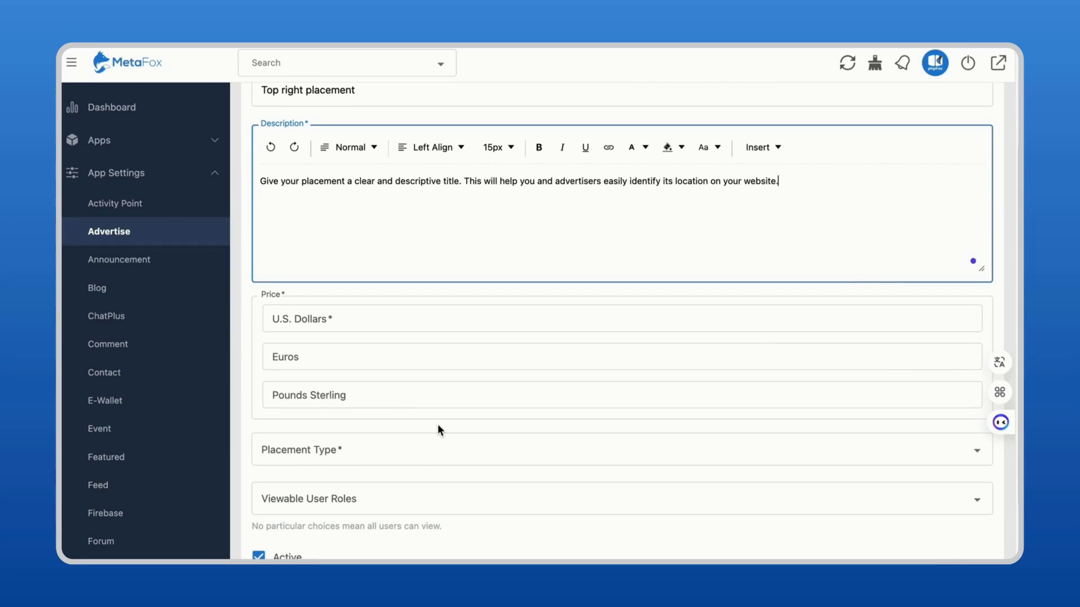
scroll(437, 429, "down", 1)
scroll(438, 430, "down", 1)
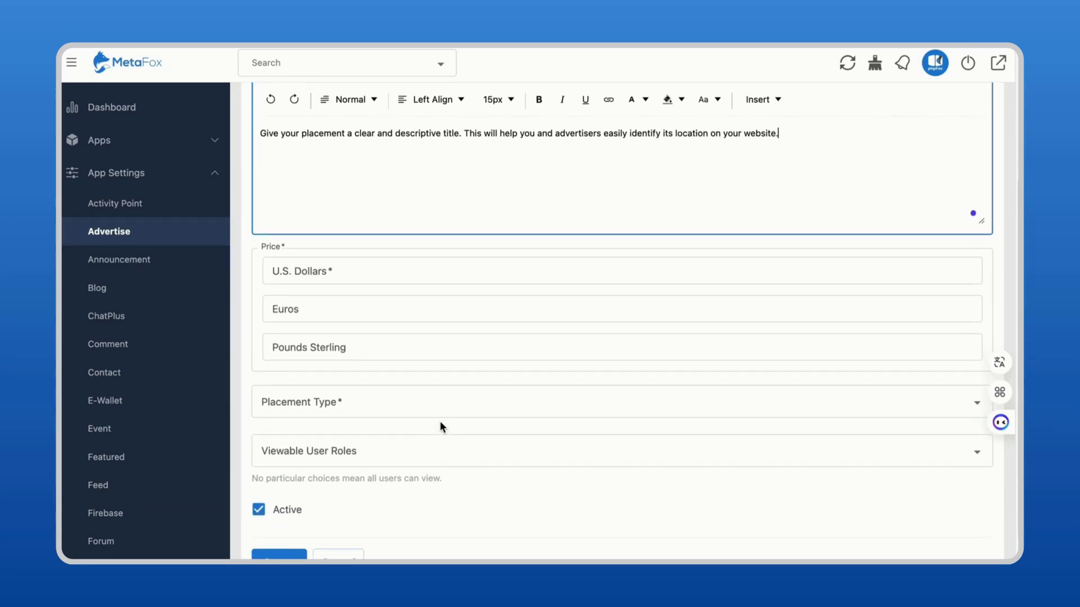
left_click(439, 407)
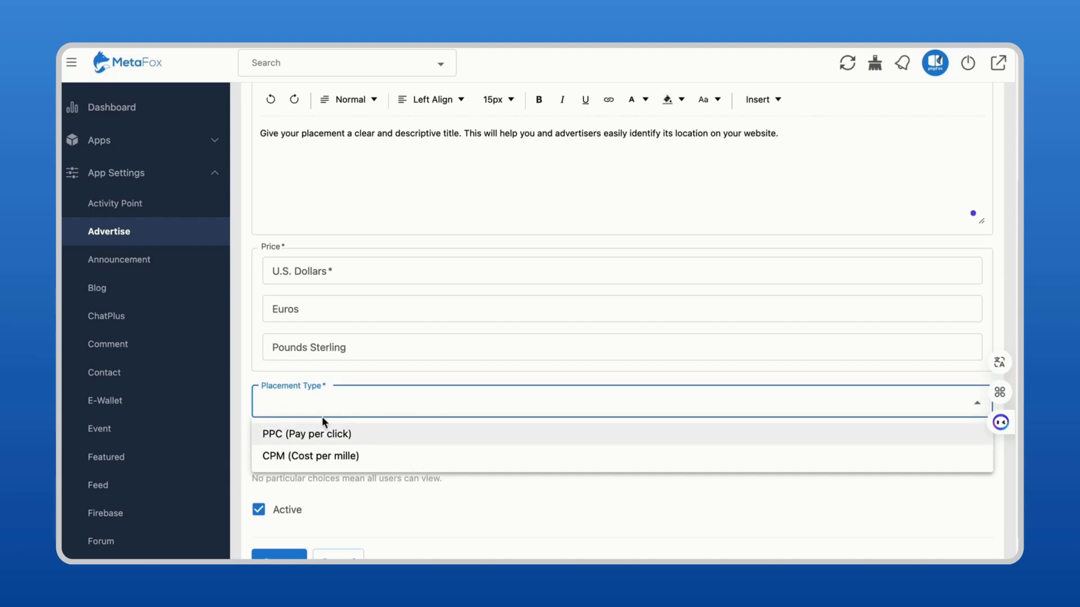
left_click(428, 439)
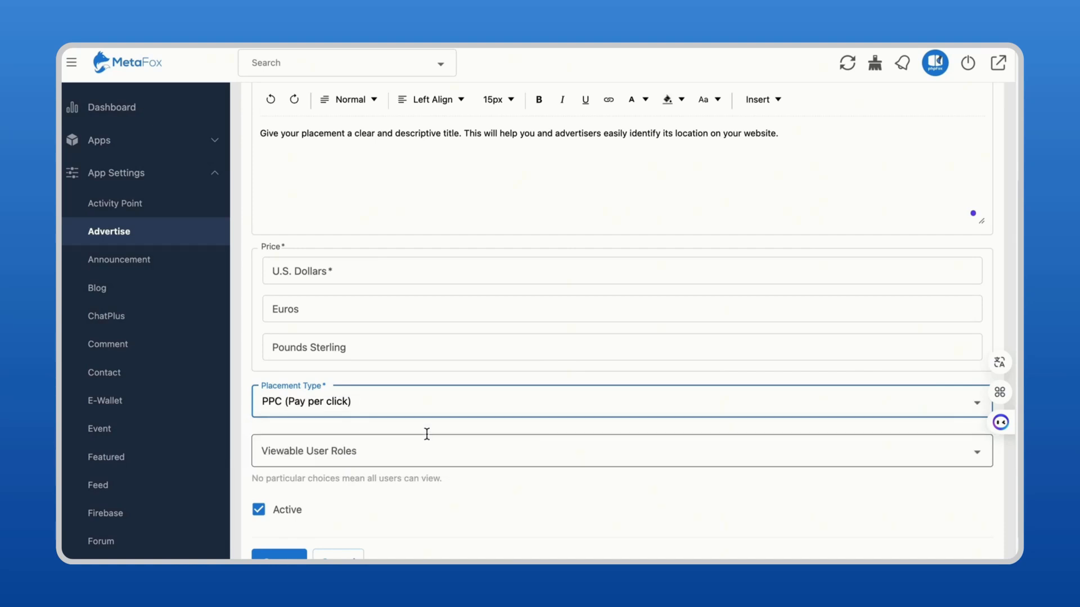
- Set the placement's price to 1 in U.S. Dollars, Euros and Pounds Sterling
left_click(414, 275)
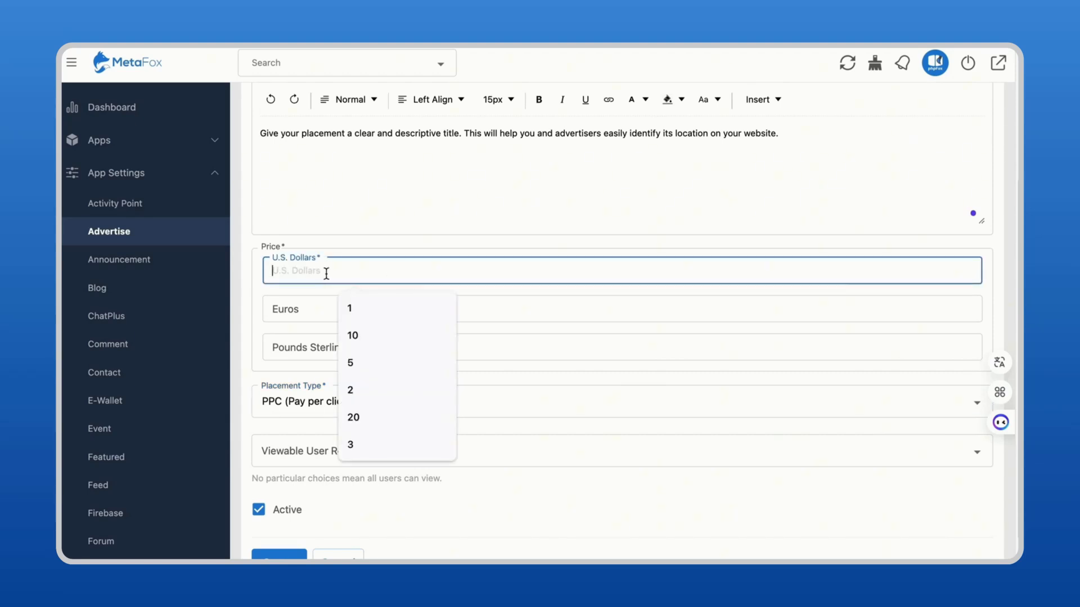
type("1")
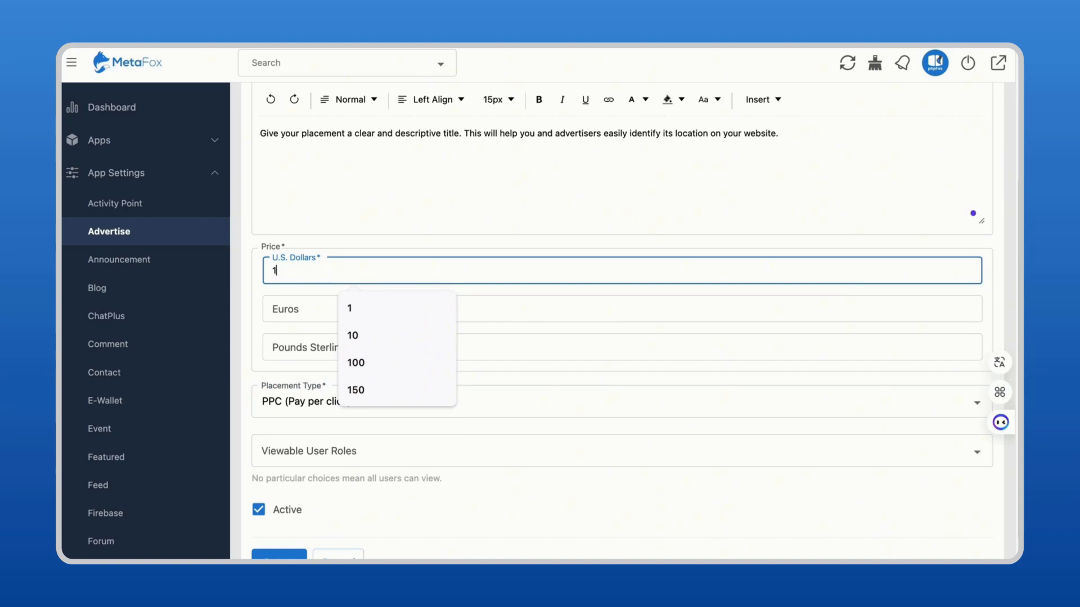
left_click(323, 304)
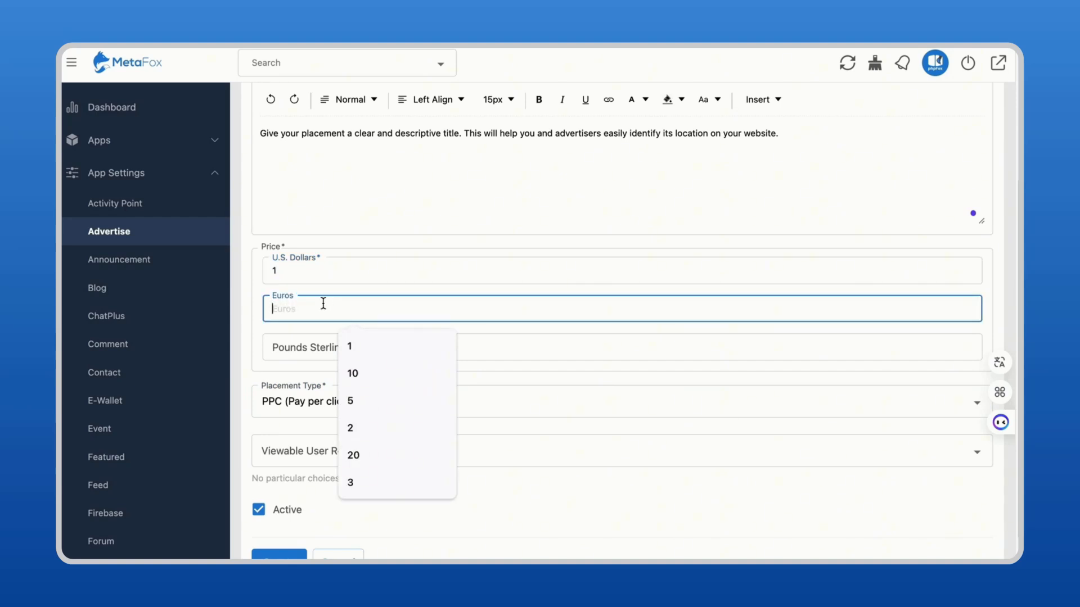
type("1")
left_click(313, 347)
type("1")
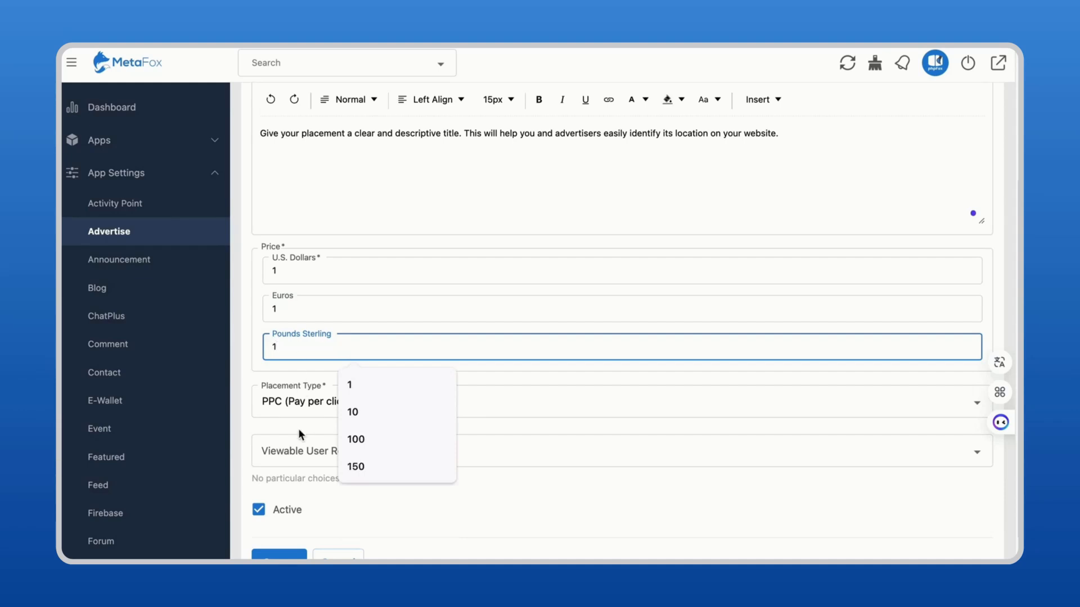
- Review the viewable user roles without choosing any, and create the placement as active
left_click(284, 442)
left_click(484, 456)
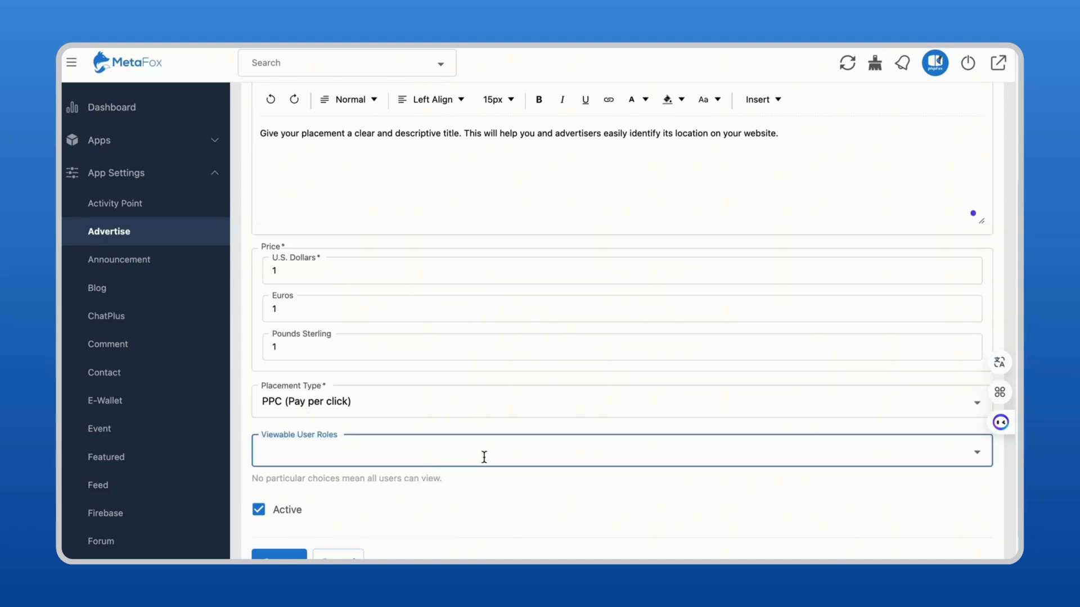
scroll(484, 456, "down", 1)
left_click(496, 426)
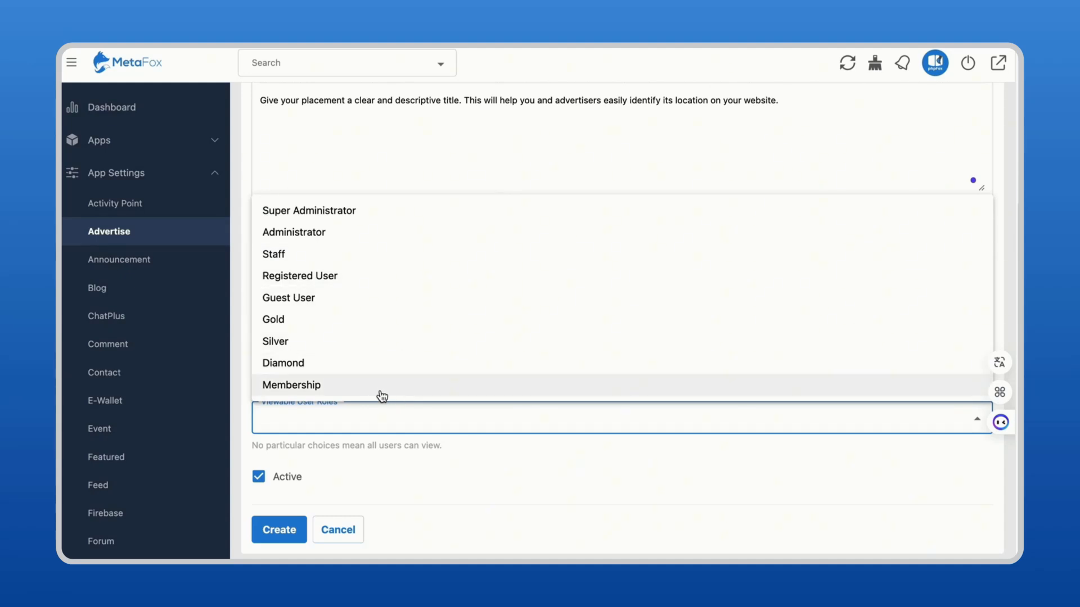
left_click(398, 418)
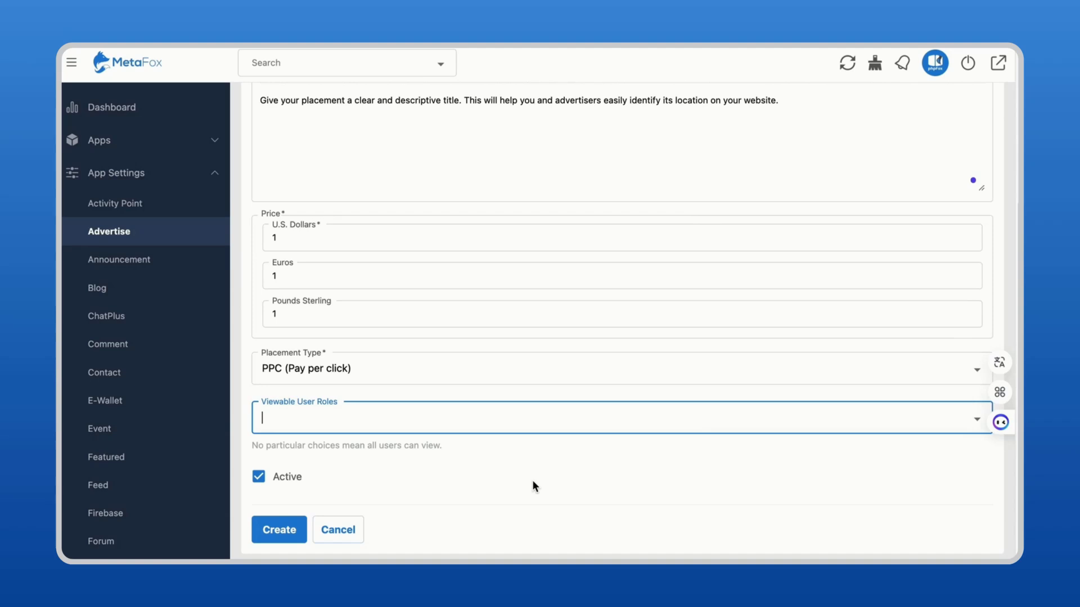
left_click(294, 541)
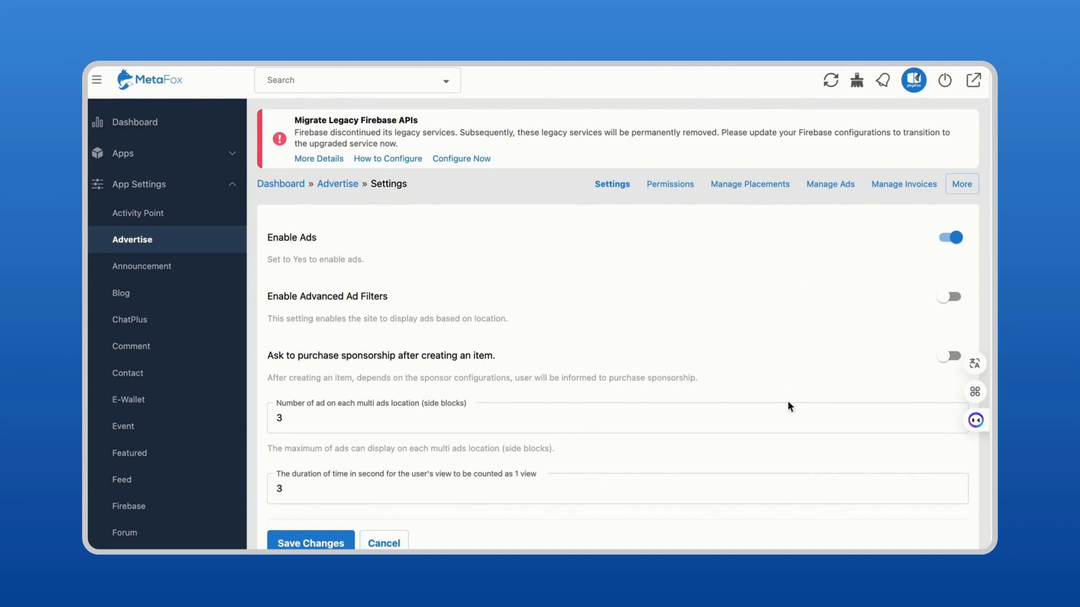
- Start creating a new ad from the Advertise app's ad management page
scroll(784, 423, "down", 1)
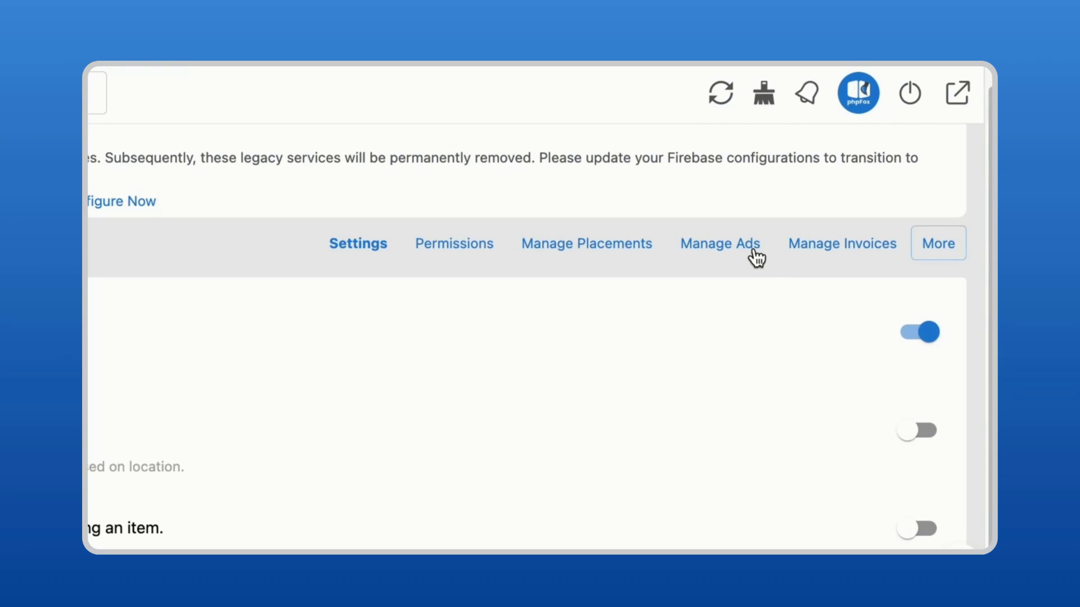
left_click(753, 252)
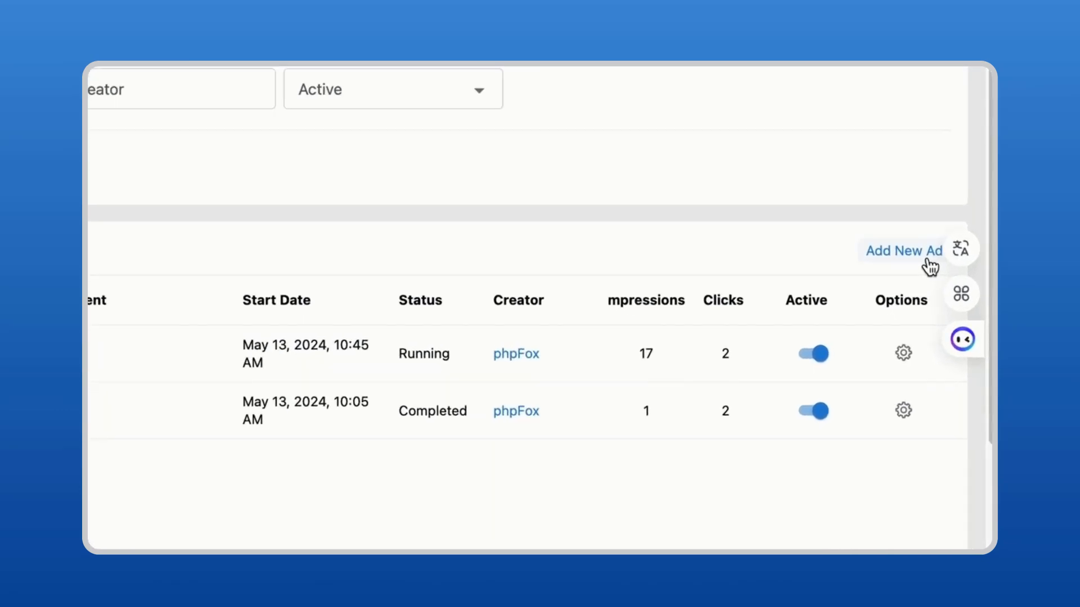
left_click(927, 257)
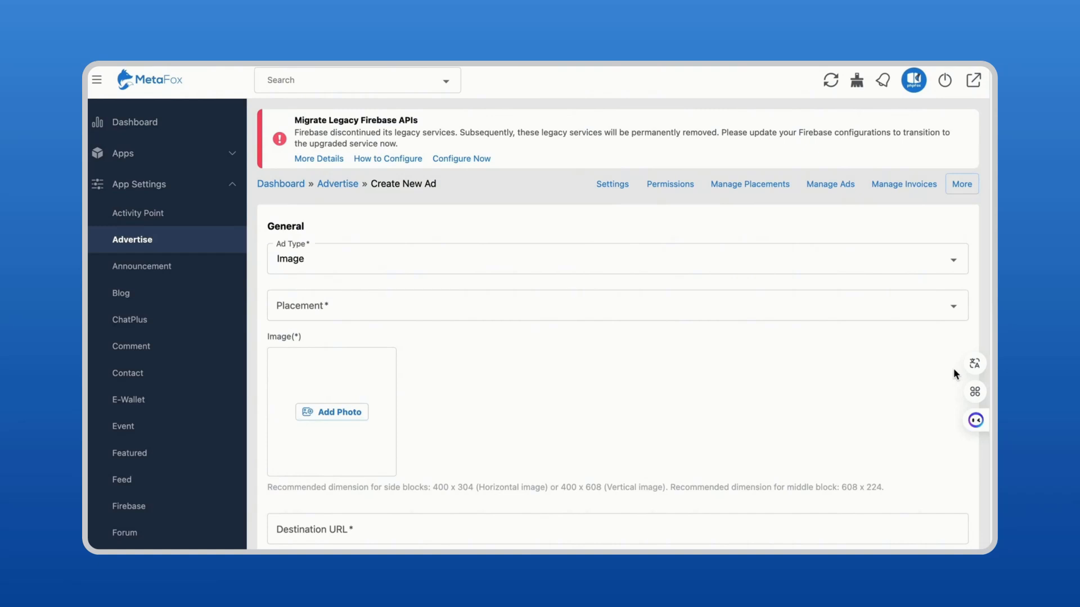
- Set the new ad's type to Image and its placement to Top right placement
left_click(435, 262)
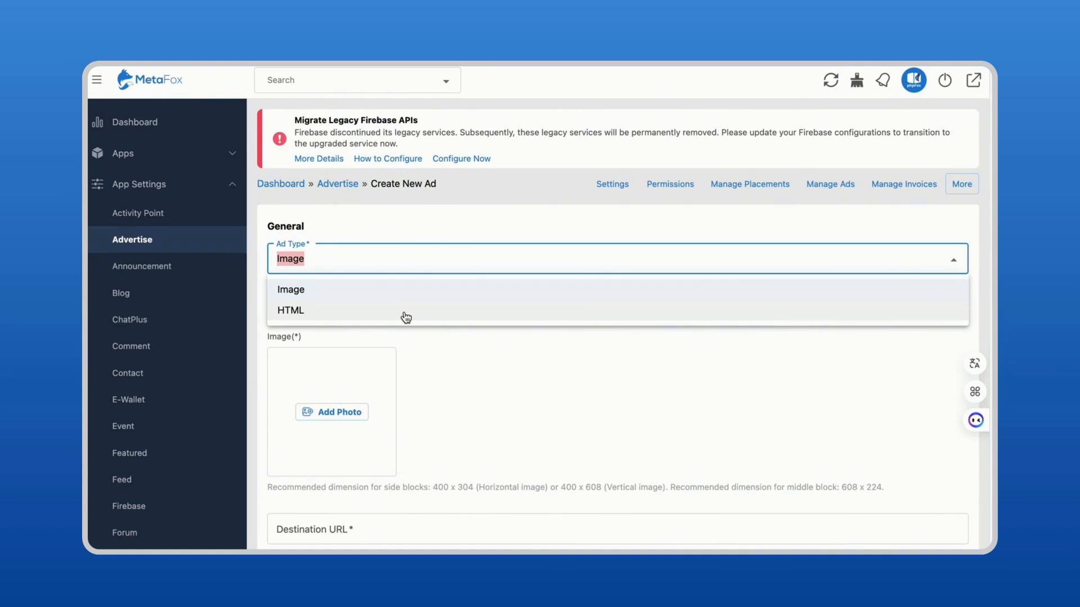
left_click(431, 293)
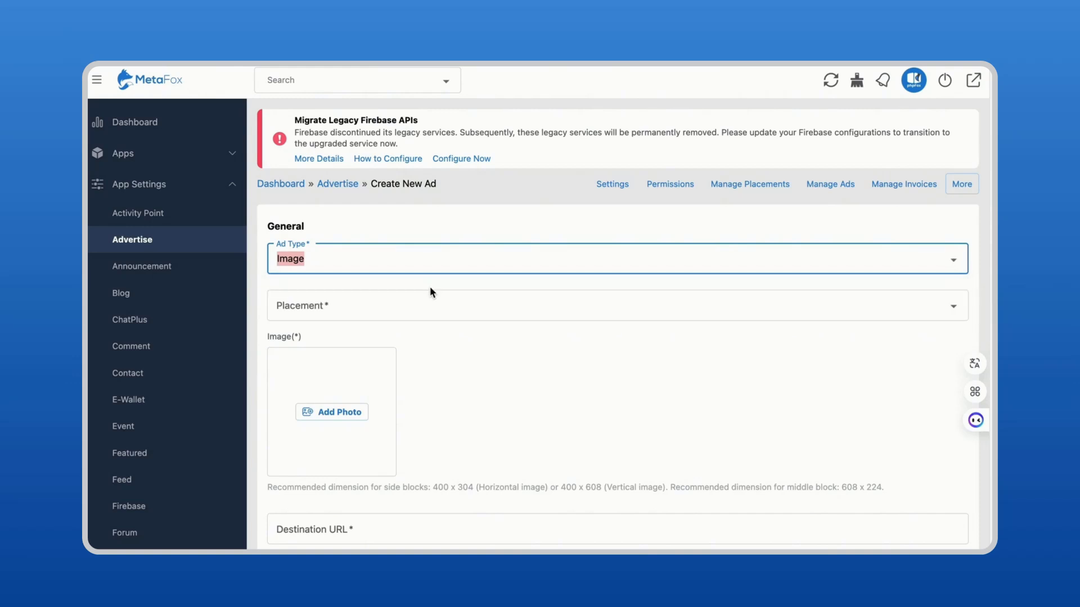
left_click(450, 309)
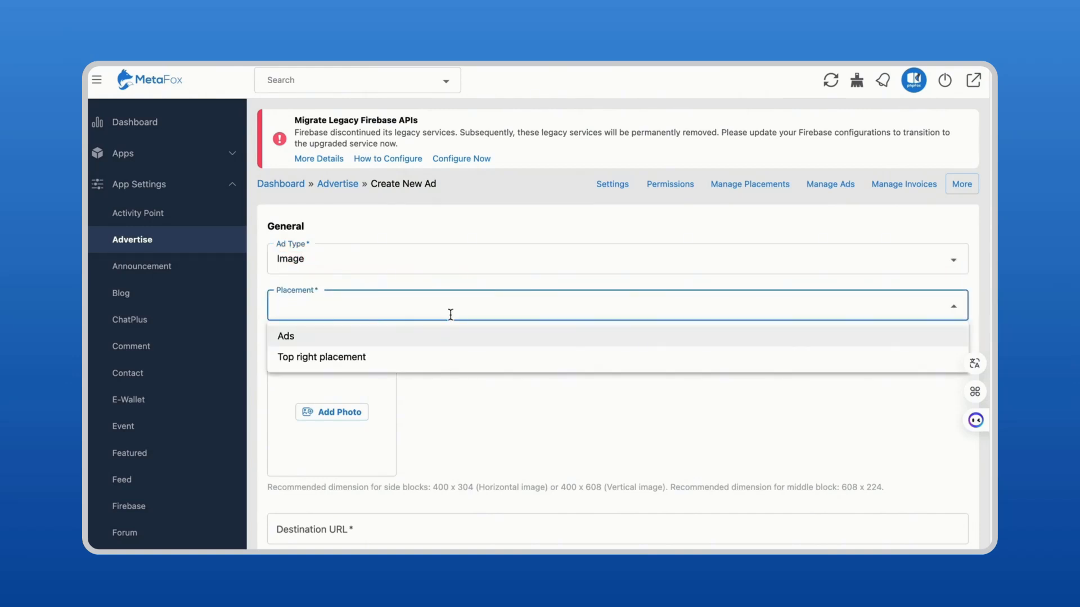
left_click(396, 360)
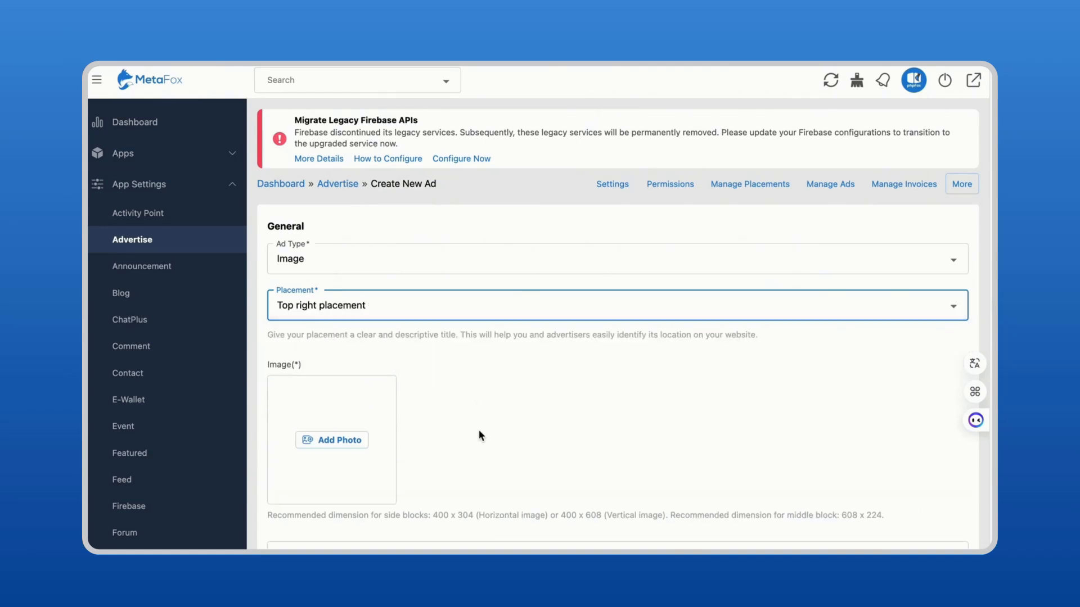
- Add the Downloads picture whose name starts with "original-7f381f2e" as the ad's image
scroll(479, 436, "down", 2)
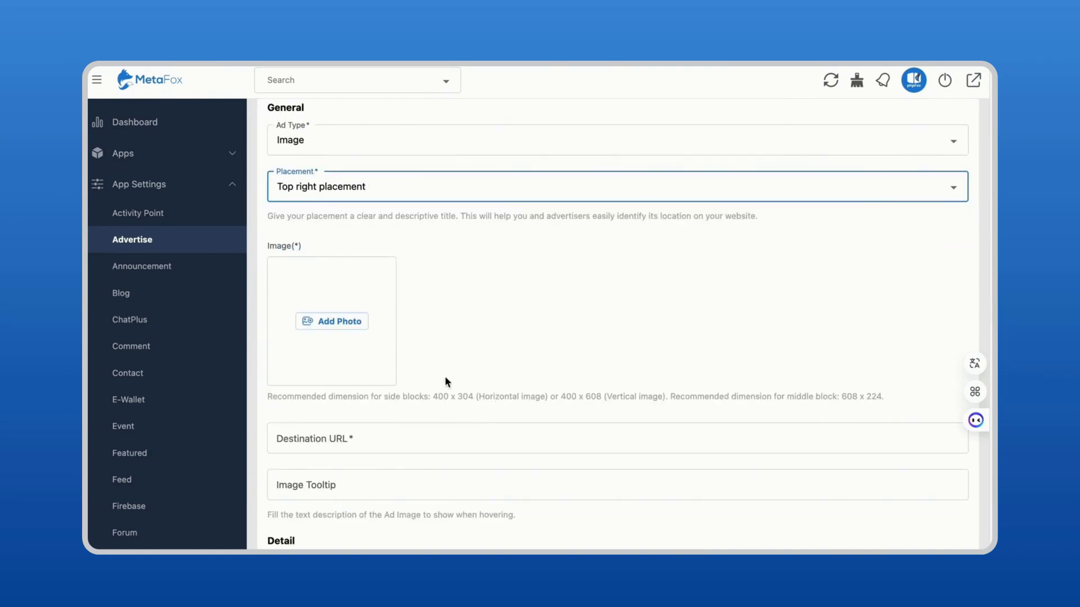
left_click(359, 326)
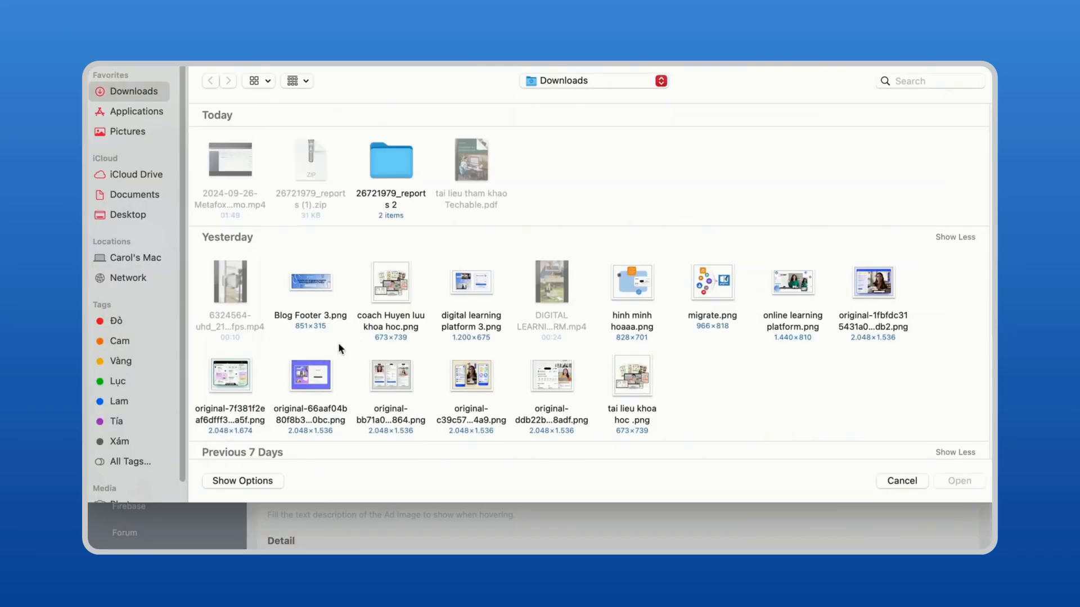
double_click(236, 380)
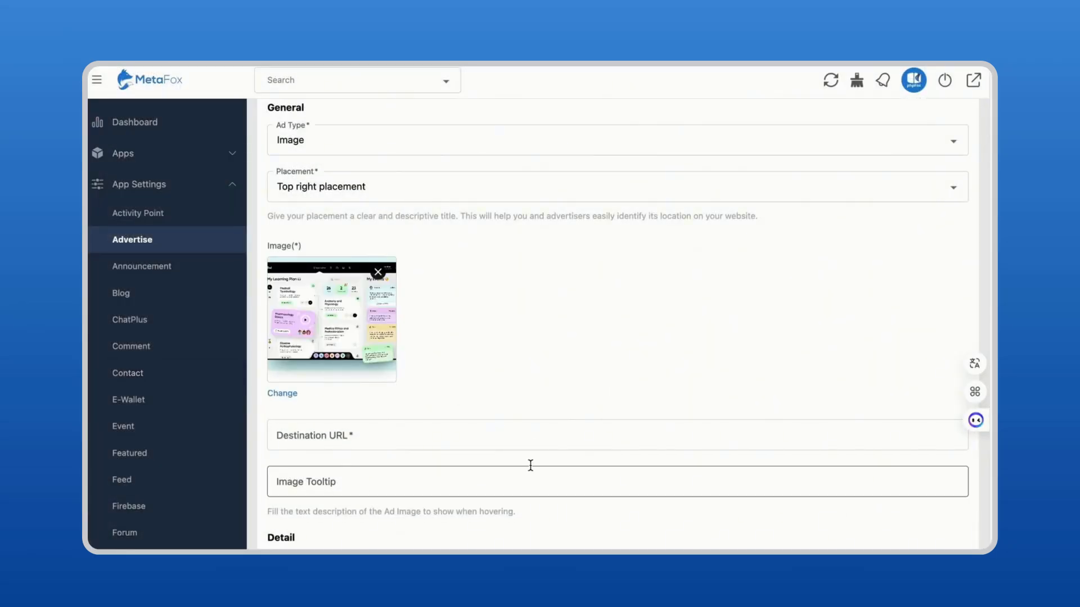
scroll(530, 467, "down", 3)
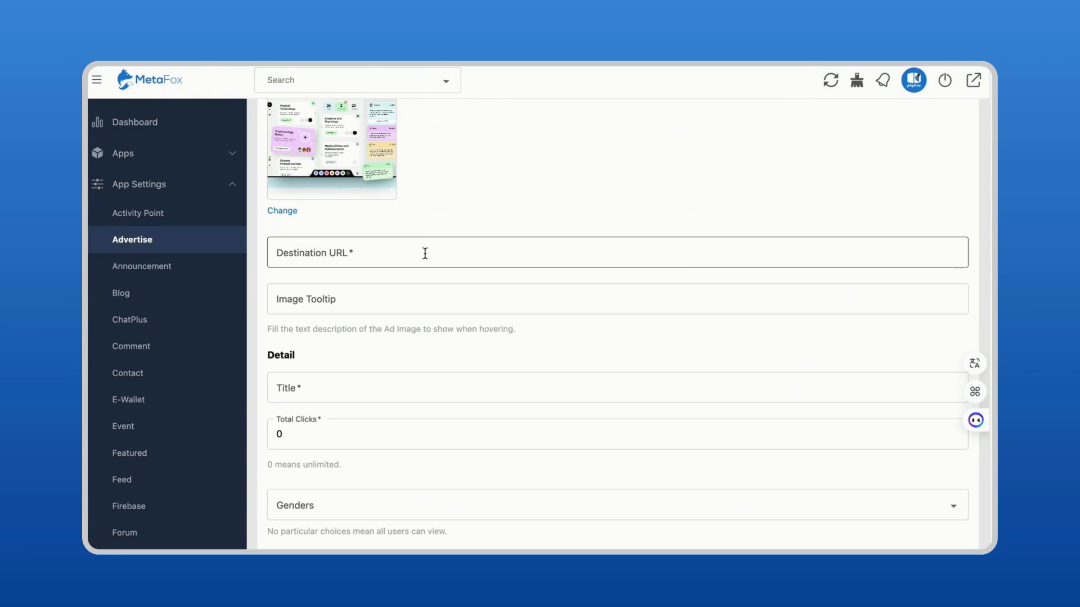
scroll(466, 382, "up", 3)
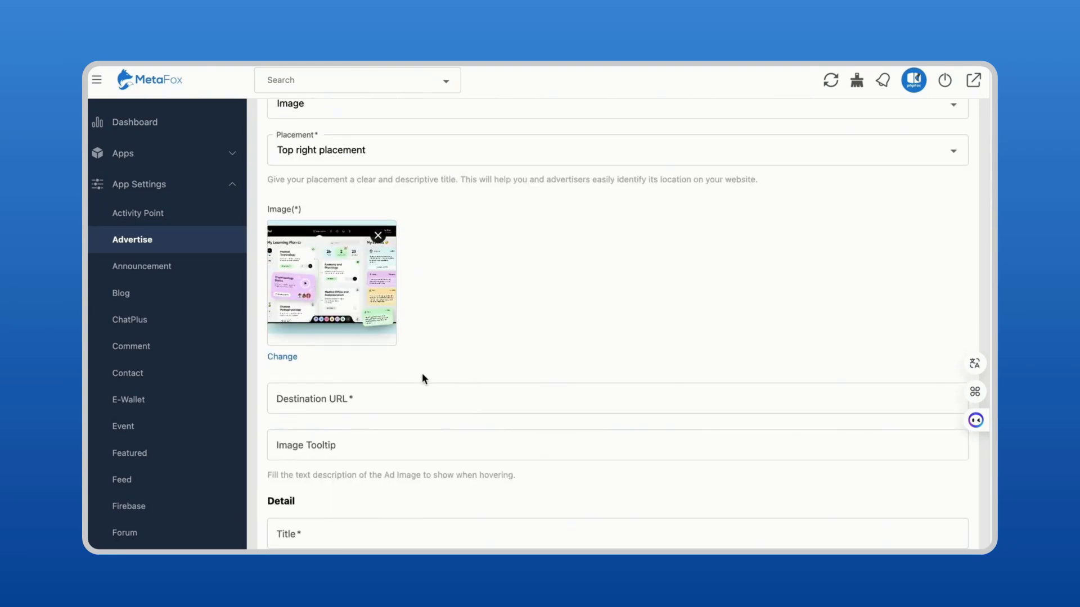
left_click(284, 357)
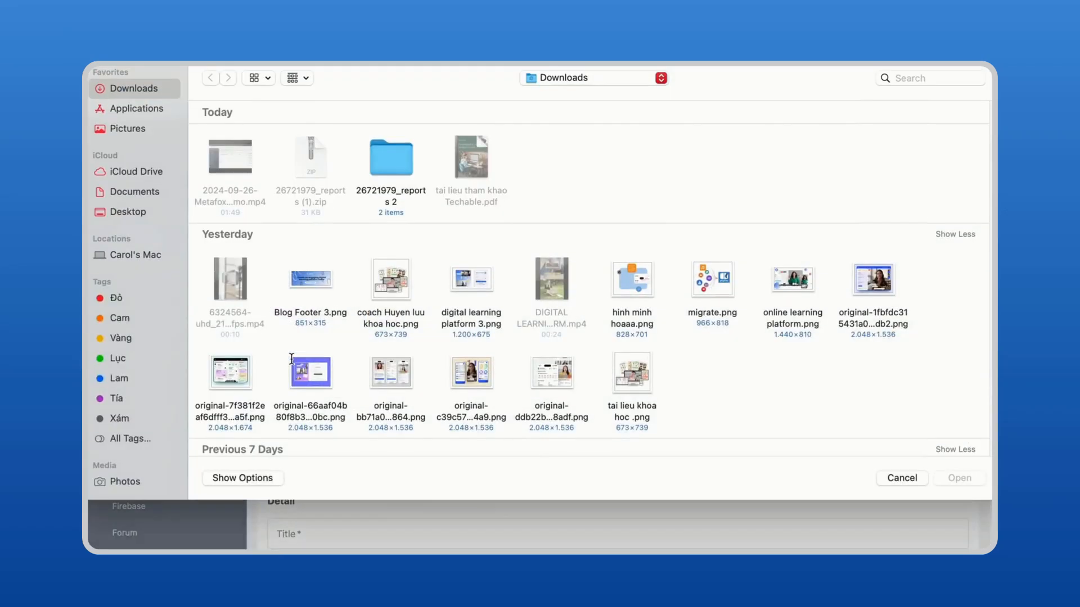
left_click(908, 483)
scroll(637, 487, "down", 3)
left_click(448, 272)
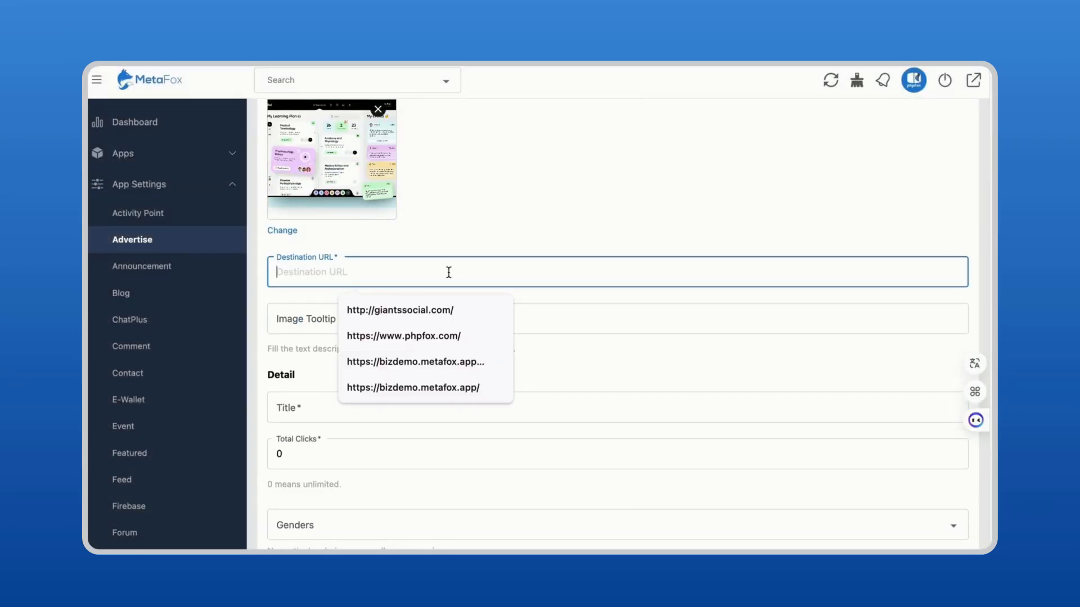
type("https://bizdemo.metafox.app/")
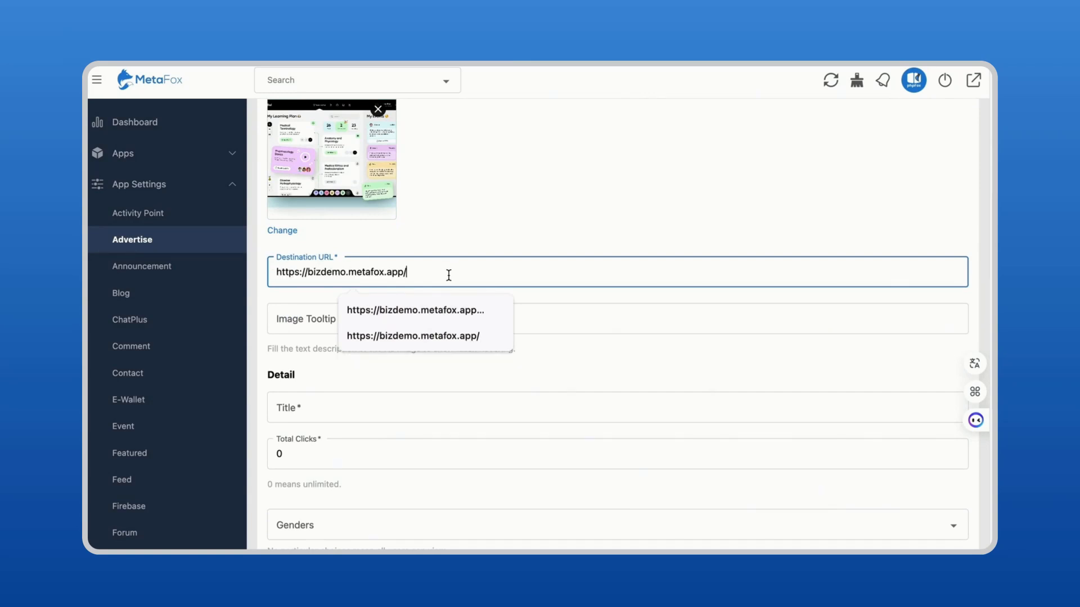
left_click(443, 274)
- Enter "Digital learning platform" as the image tooltip and "Digital Learning Platform" as the ad's title
left_click(275, 317)
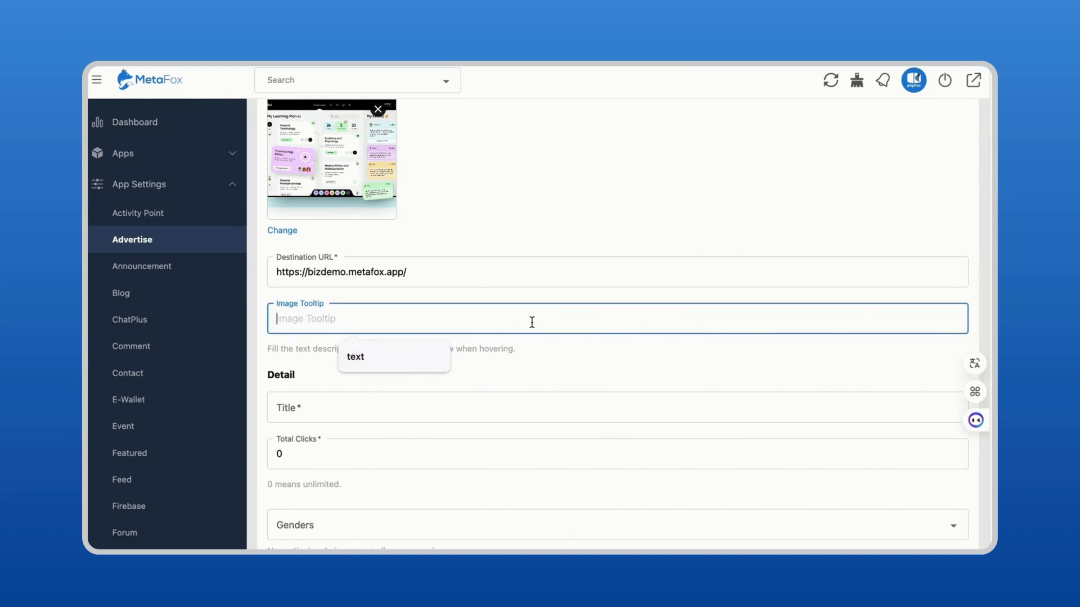
type("d")
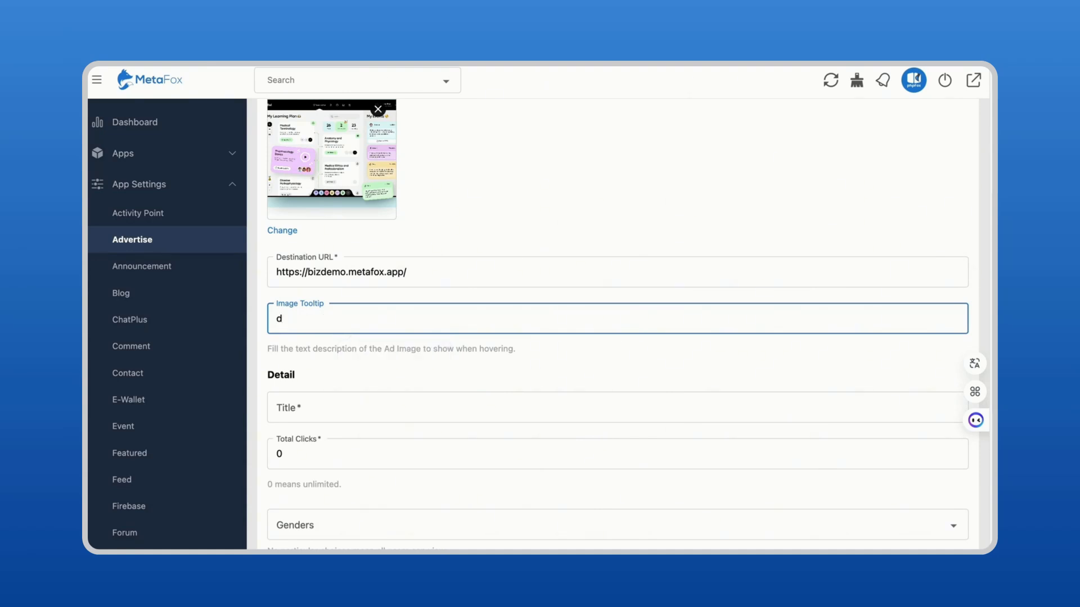
key("BackSpace")
type("Digital learning platform")
scroll(439, 228, "down", 3)
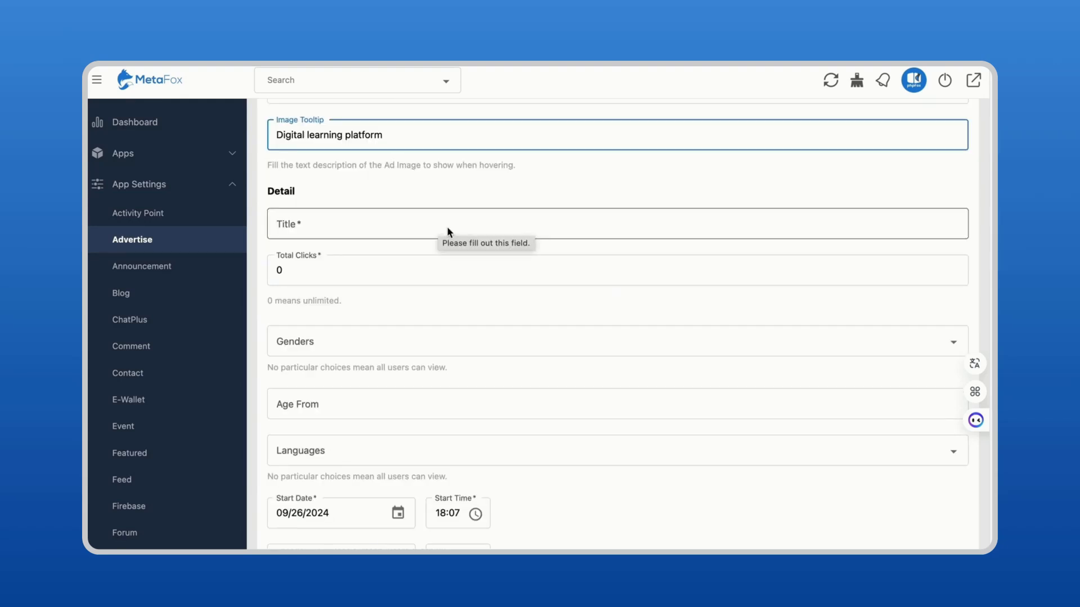
left_click(410, 228)
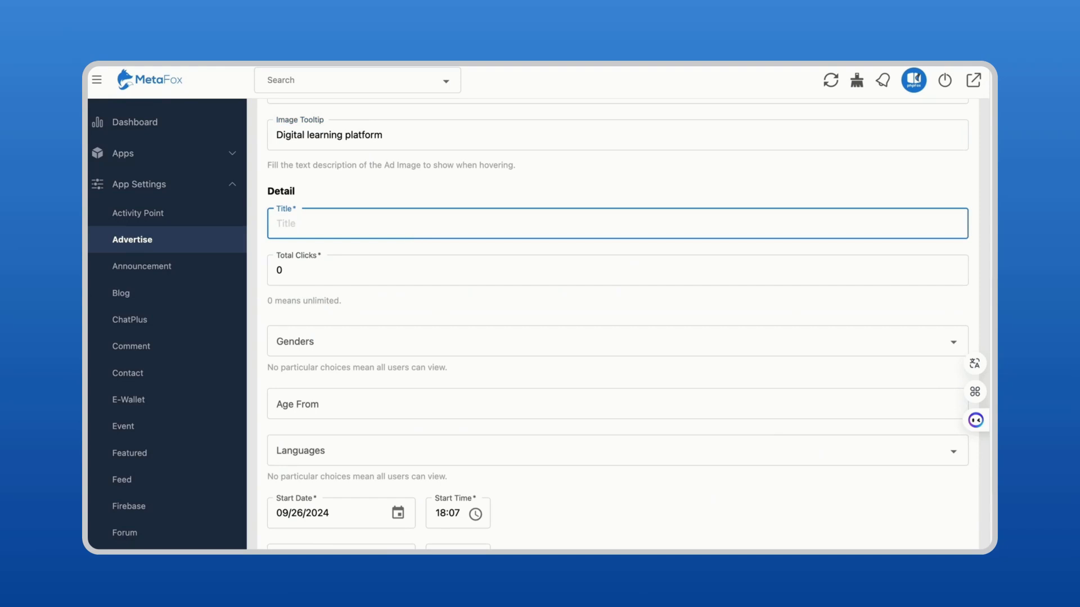
type("Digital Learning Platform")
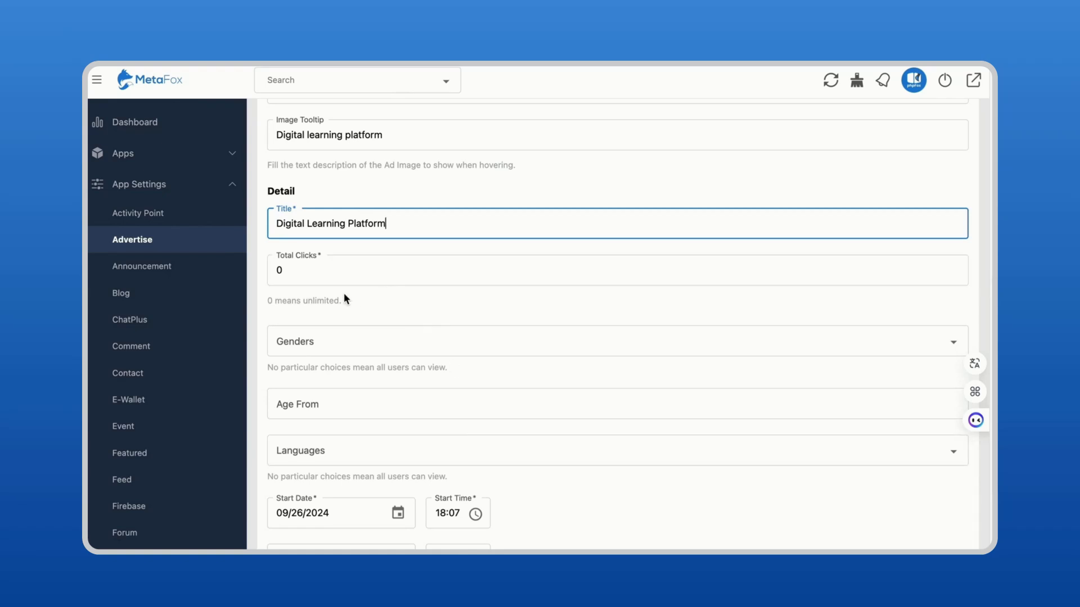
- Target the ad at both the Male and Female genders
scroll(434, 361, "down", 1)
scroll(422, 416, "down", 2)
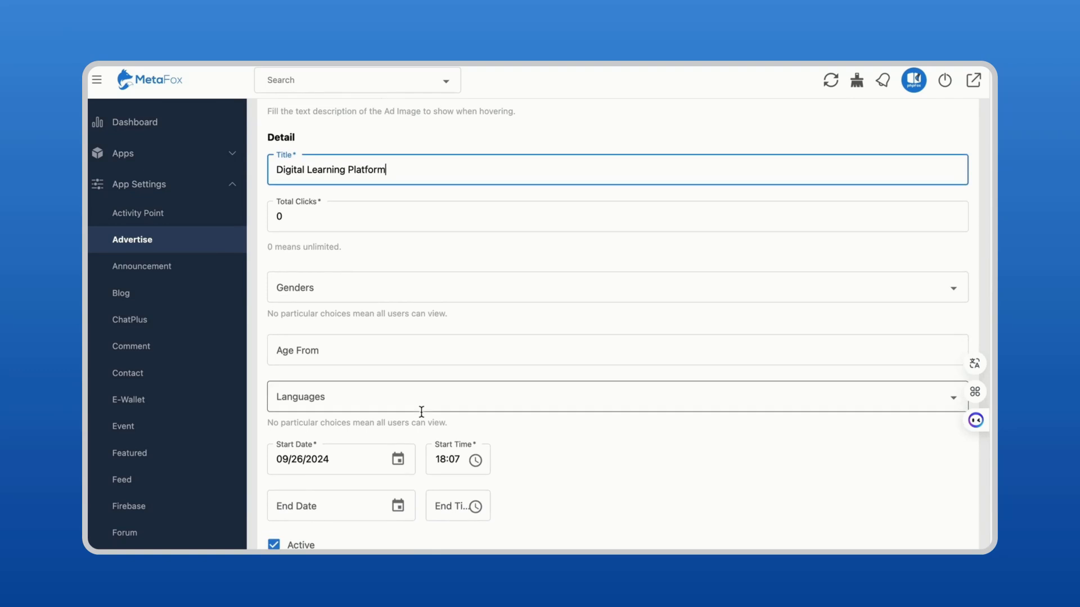
left_click(456, 284)
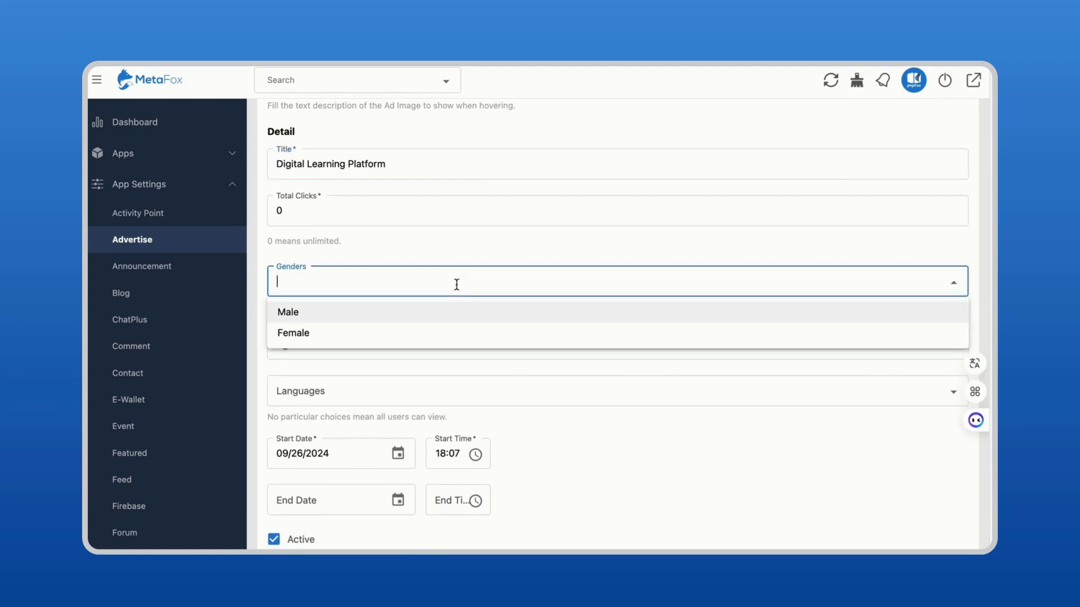
left_click(391, 312)
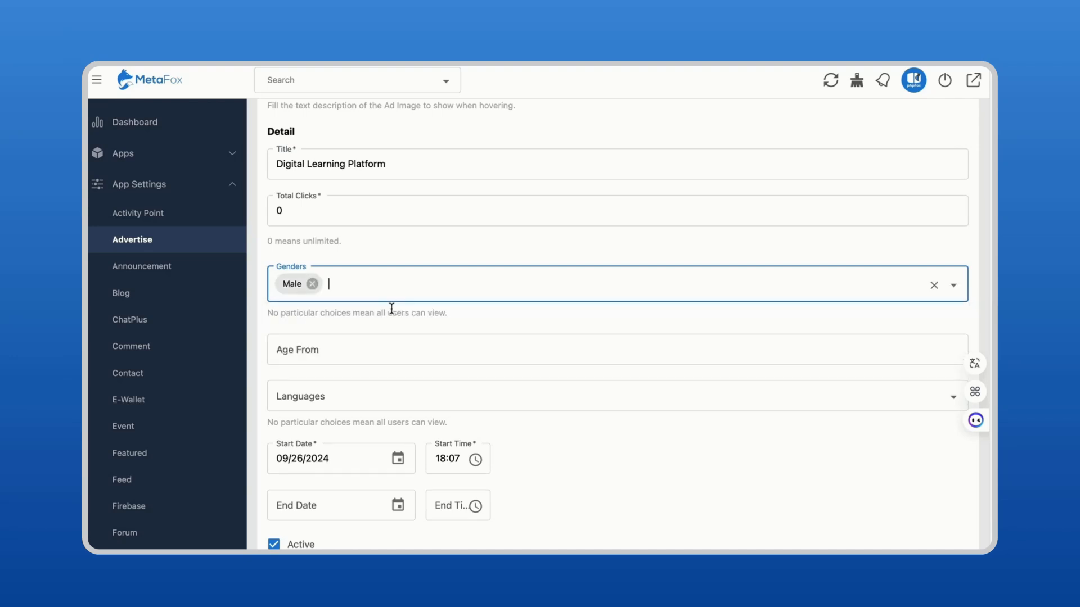
left_click(365, 284)
left_click(323, 339)
- Limit the ad's audience to ages 30 to 60 and the English language
scroll(461, 394, "down", 2)
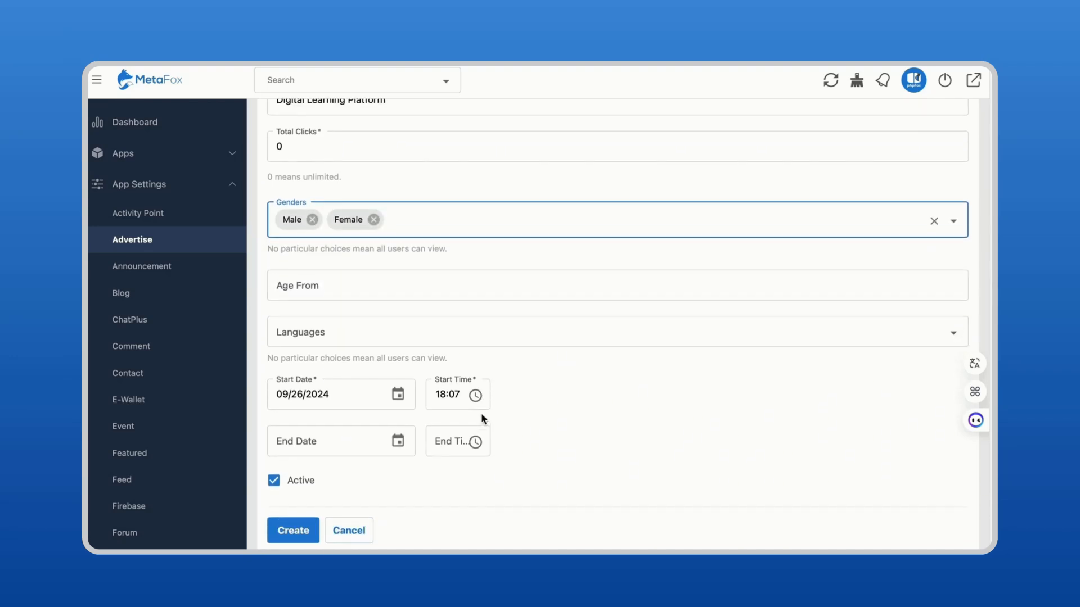
left_click(506, 282)
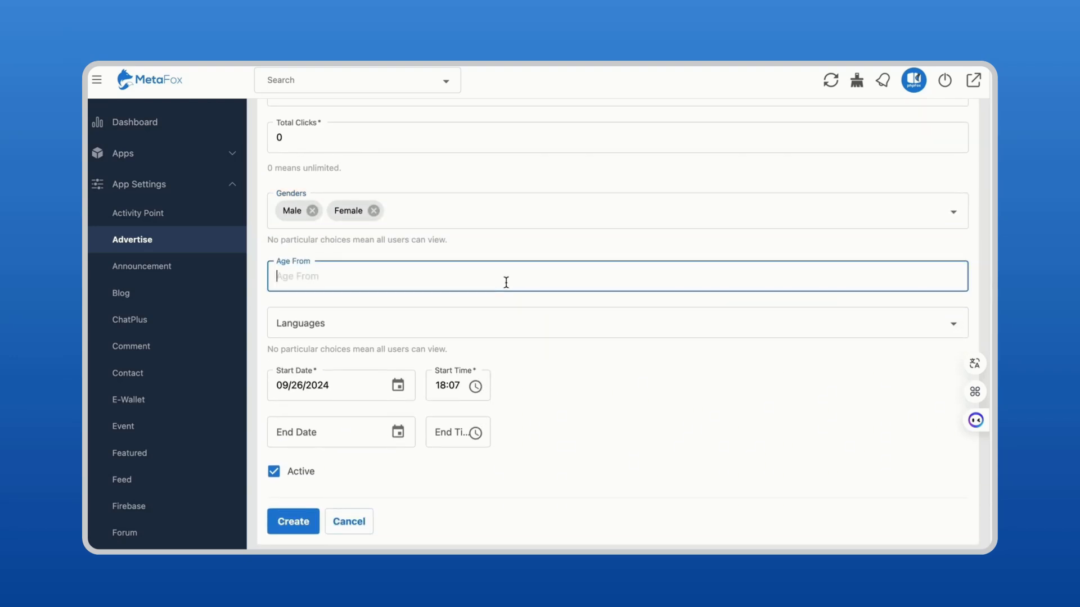
type("30")
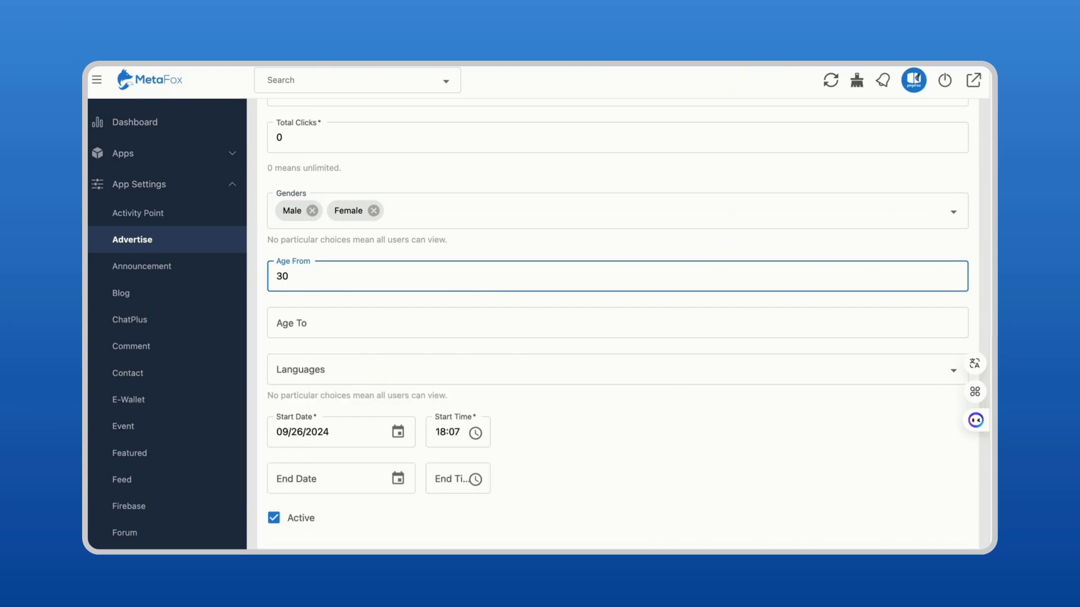
left_click(484, 319)
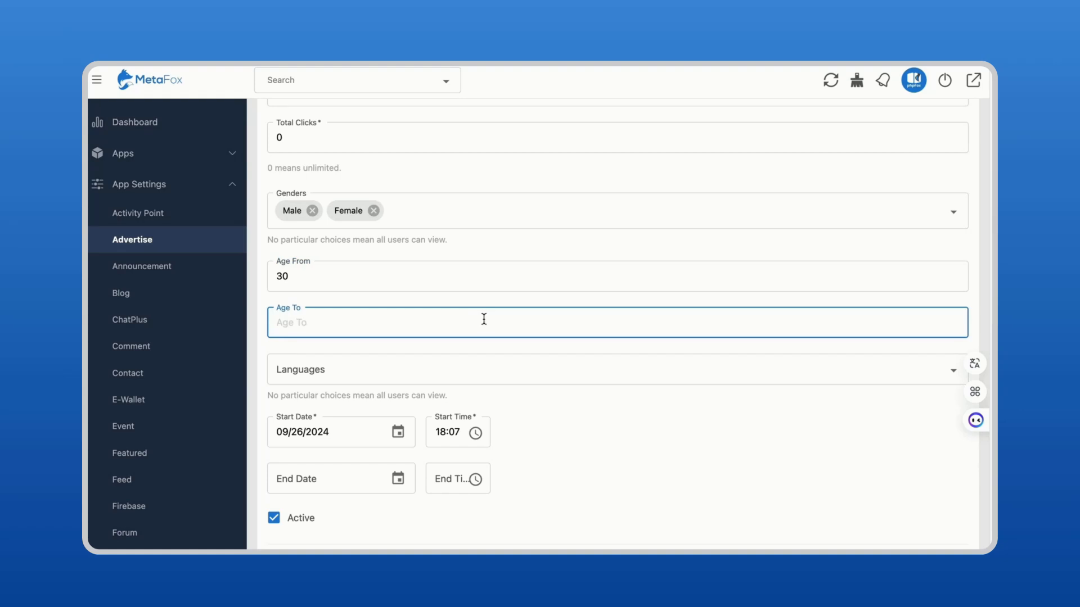
type("60")
left_click(487, 363)
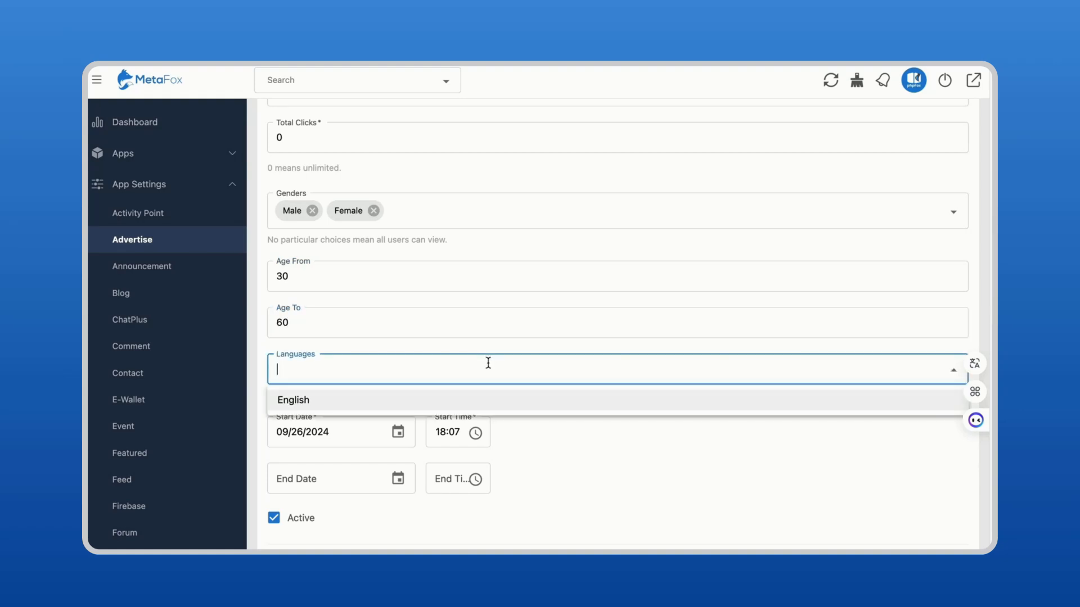
left_click(458, 400)
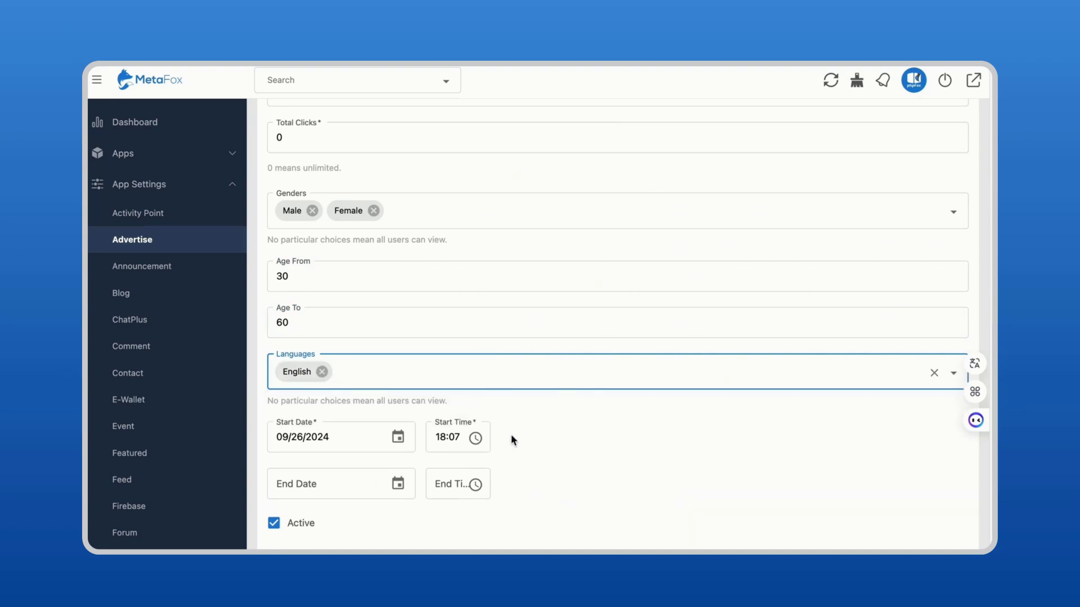
- Schedule the ad to start on 09/26/2024 at 18:30 and end on 09/30/2024, and create it
scroll(511, 434, "down", 1)
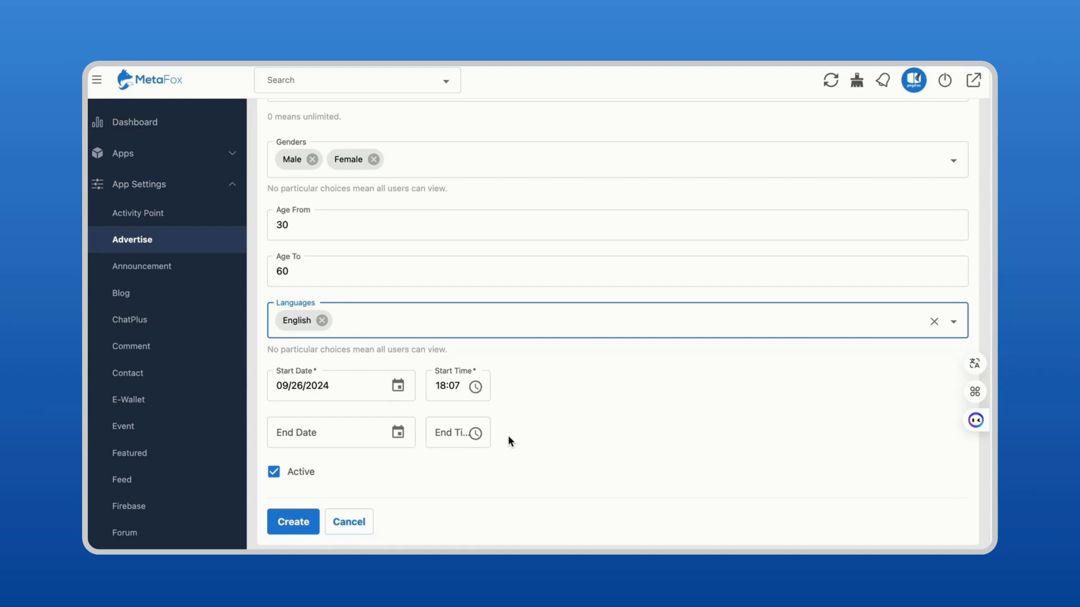
left_click(400, 388)
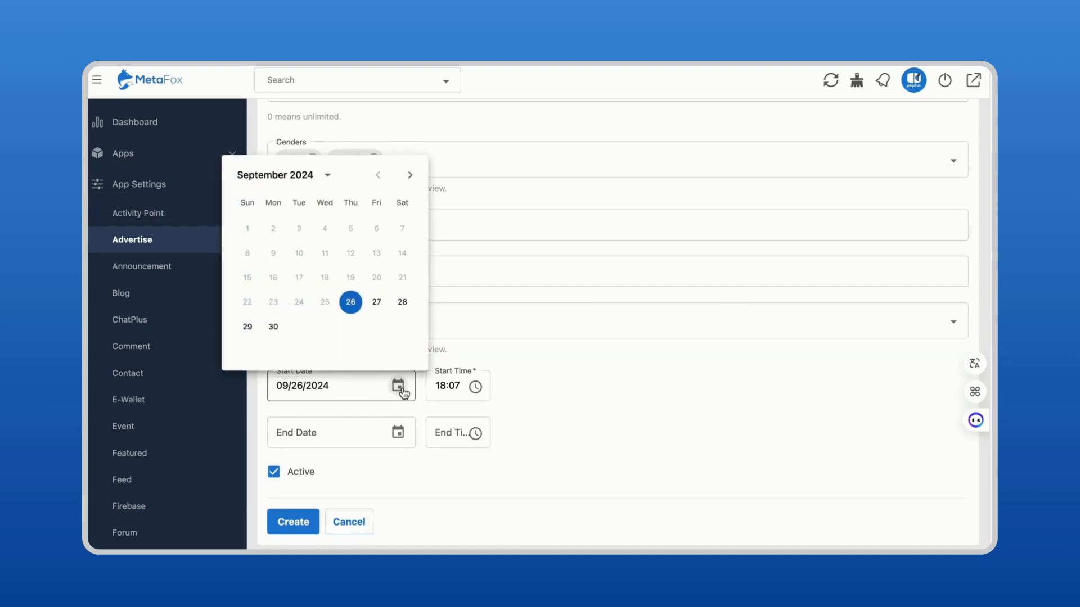
left_click(352, 304)
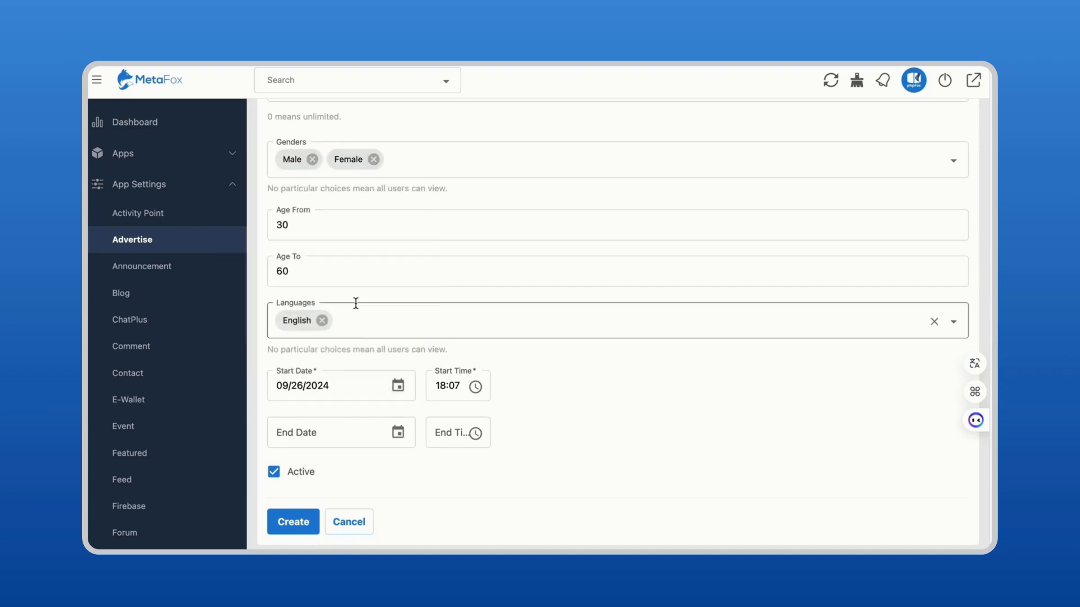
left_click(464, 388)
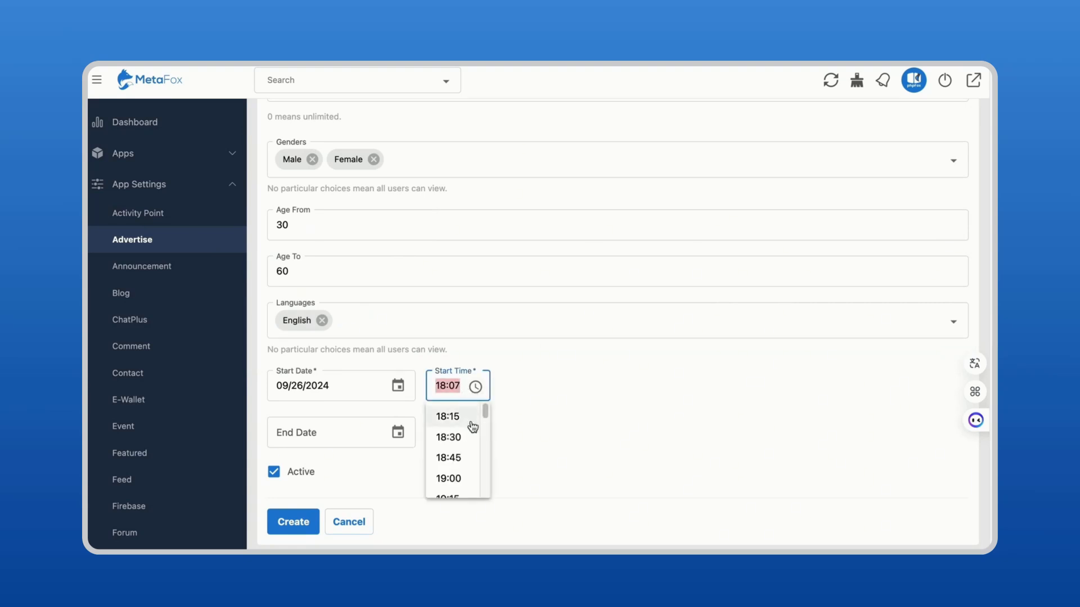
left_click(459, 437)
left_click(354, 442)
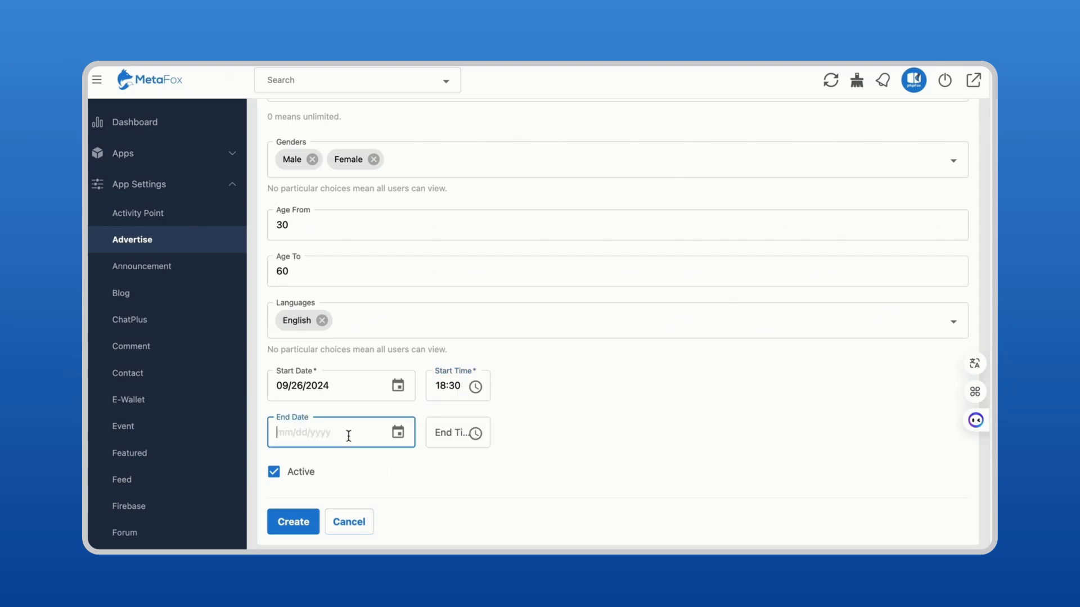
left_click(397, 432)
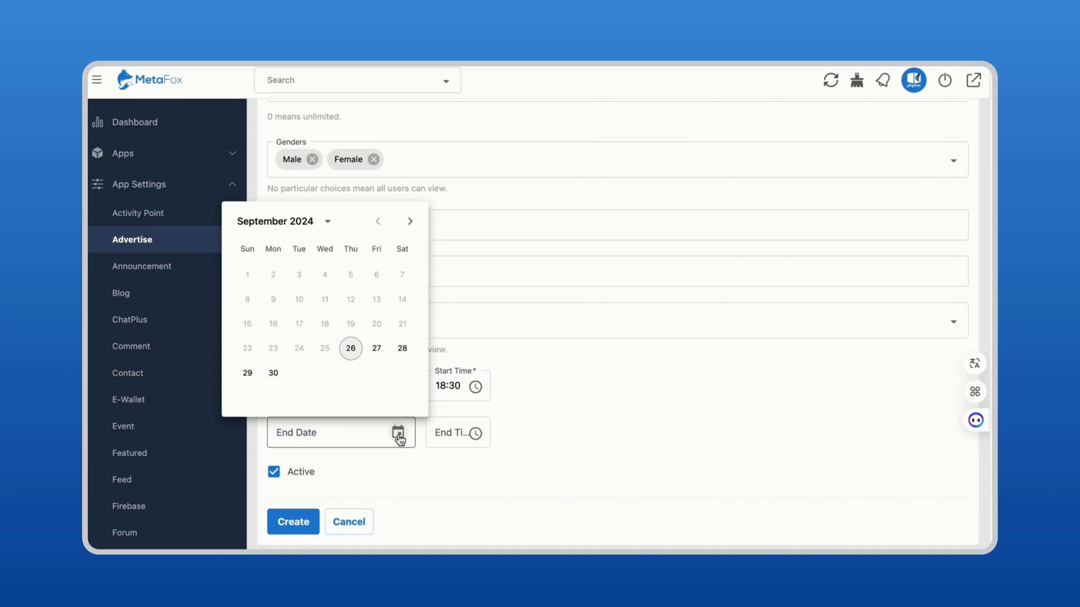
left_click(274, 373)
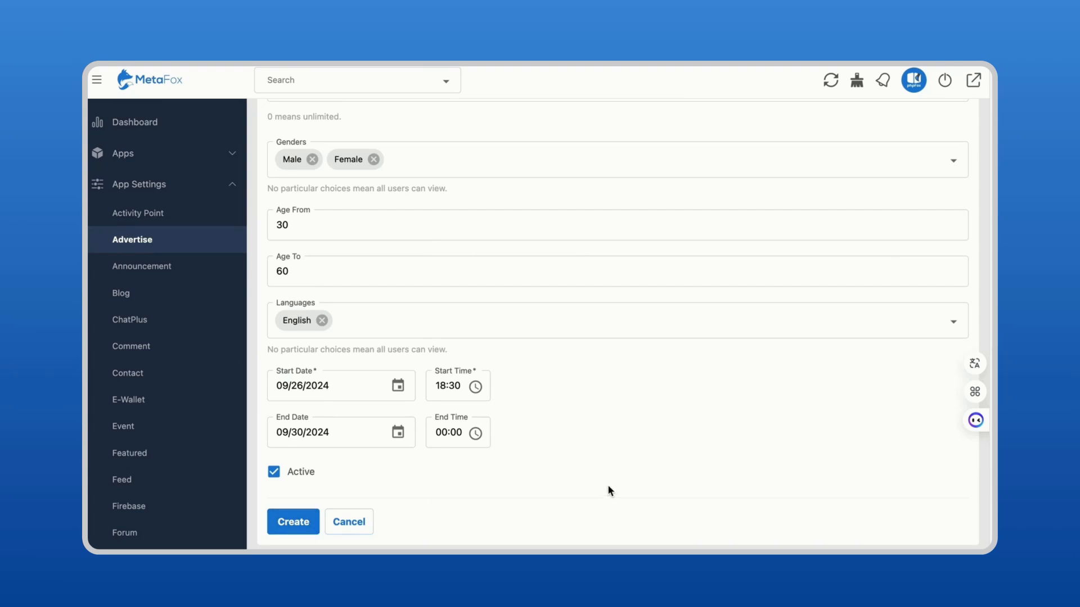
left_click(315, 529)
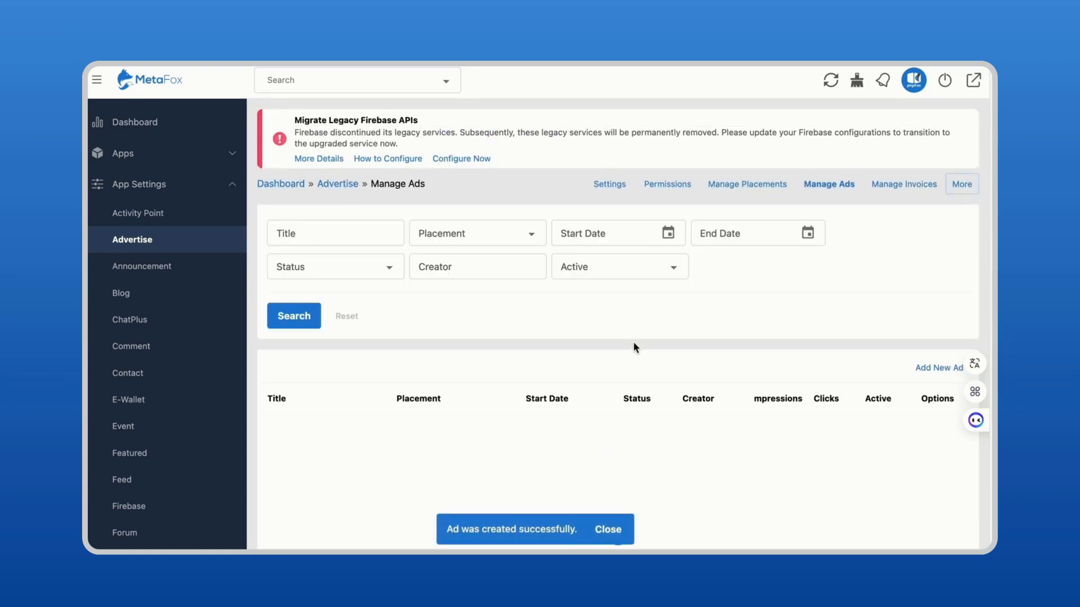
scroll(598, 471, "down", 1)
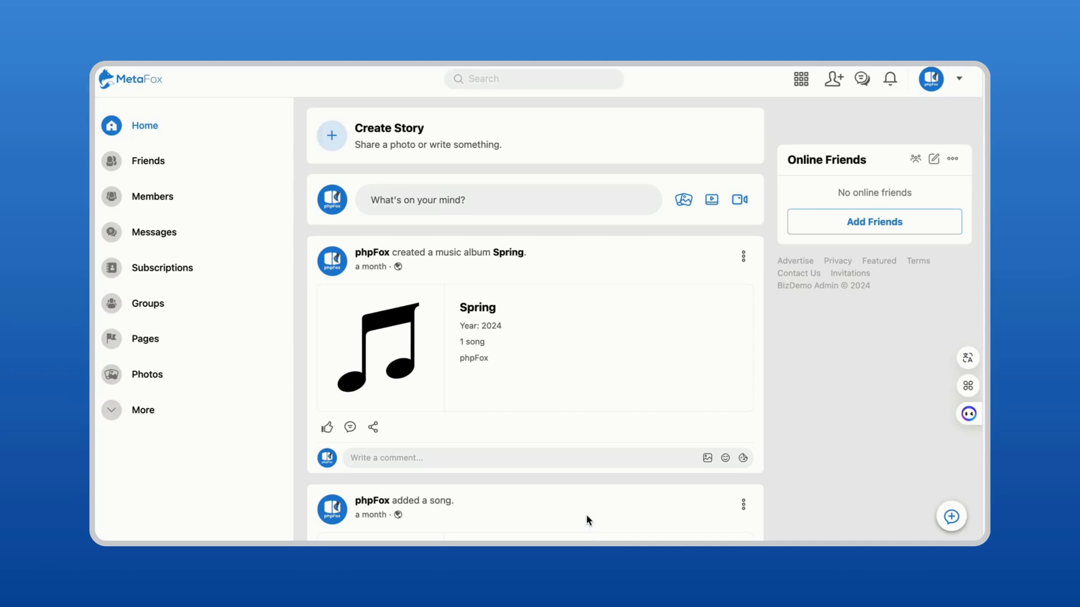
- On the site's home page, enter Editor Mode and open the page content for editing, moving the editor menu slightly aside
left_click(959, 83)
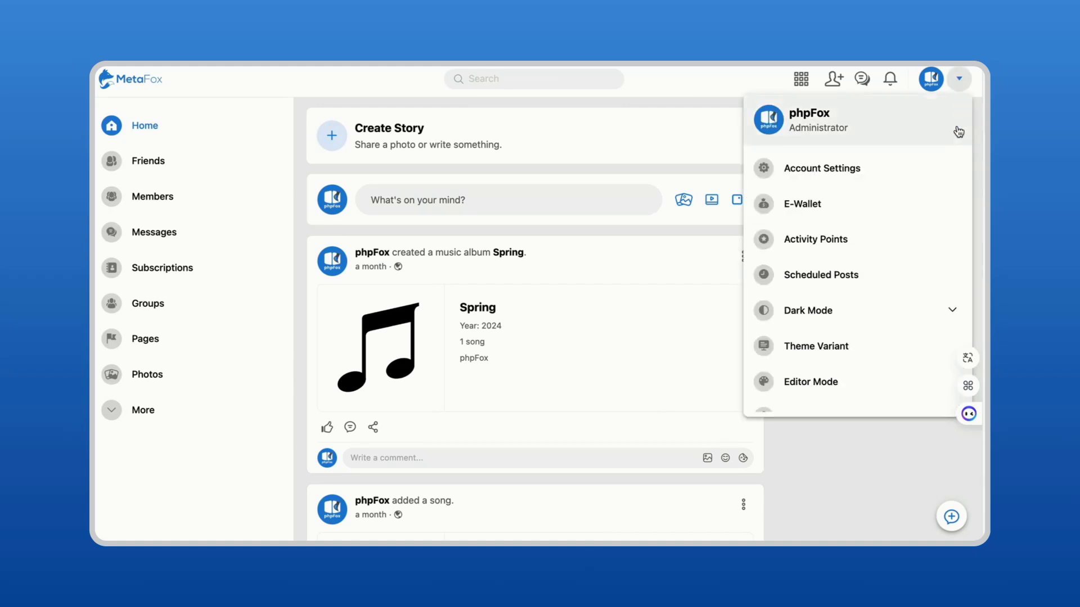
left_click(861, 392)
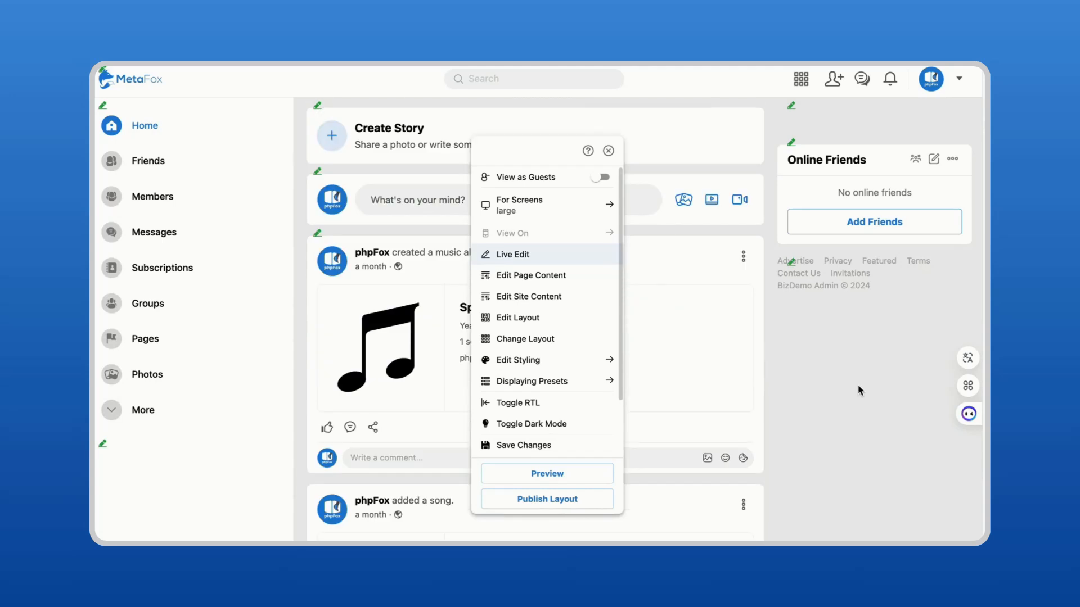
left_click(552, 279)
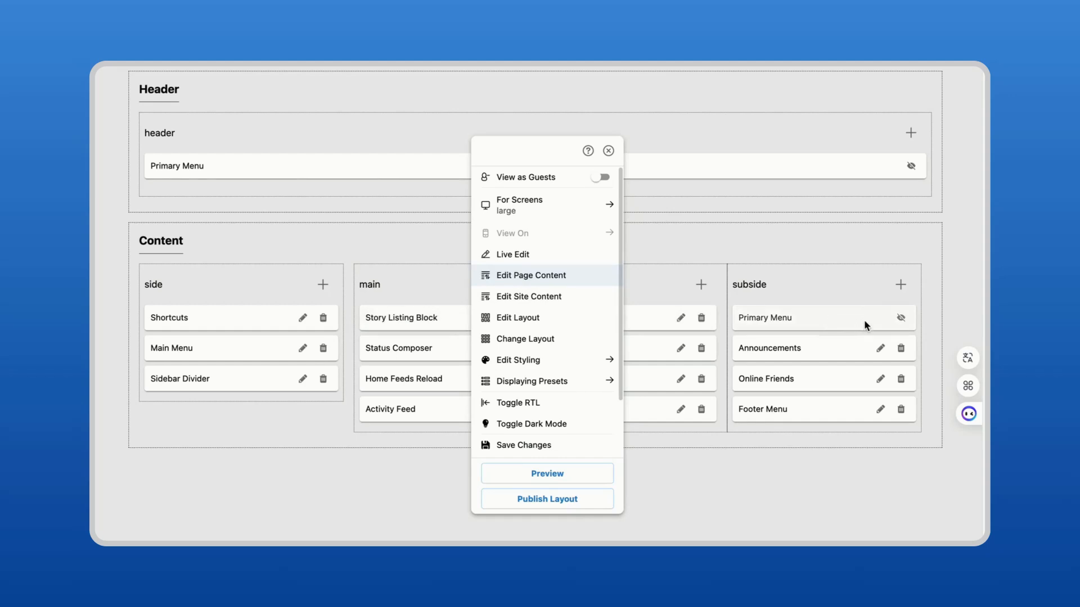
mouse_move(520, 158)
left_mouse_down()
mouse_move(154, 165)
mouse_move(509, 153)
left_mouse_up()
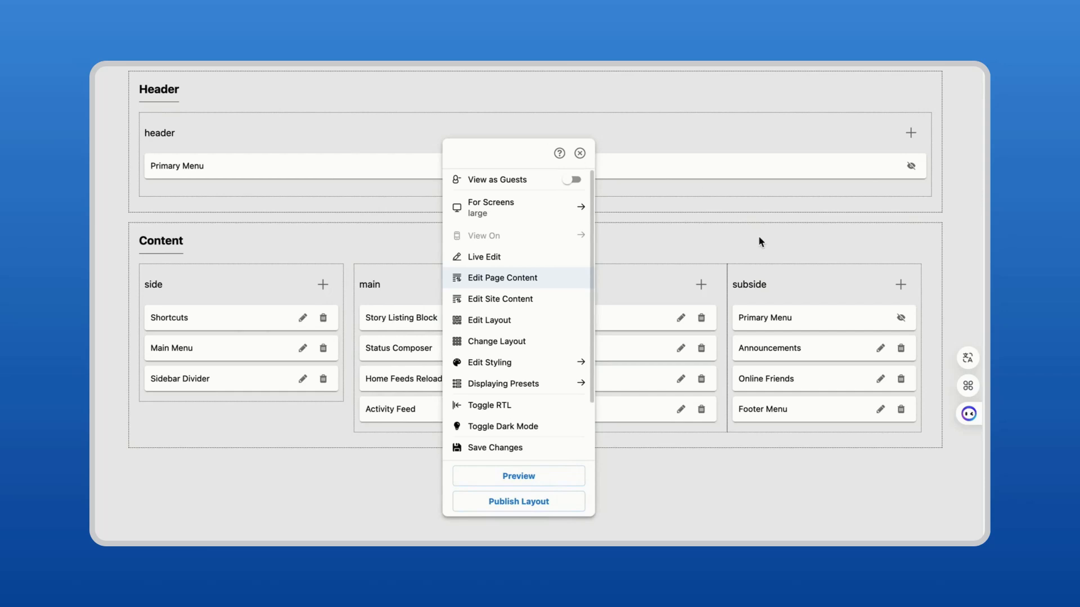
- Start adding an Advertises Block to the subside section of the page, finding it by filtering the available blocks for "advertise"
left_click(901, 285)
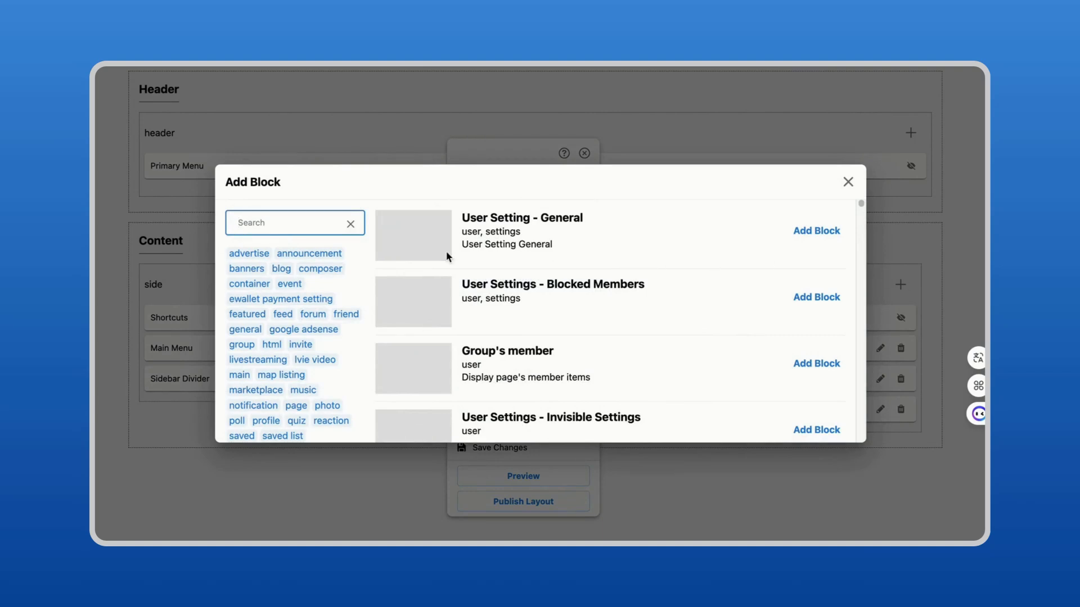
type("ad")
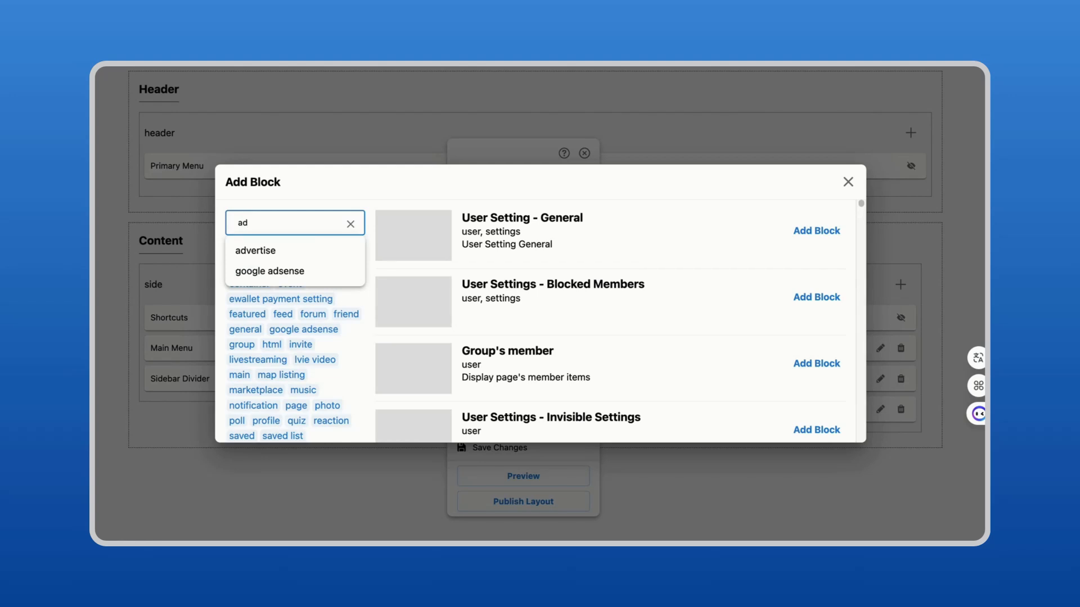
left_click(265, 252)
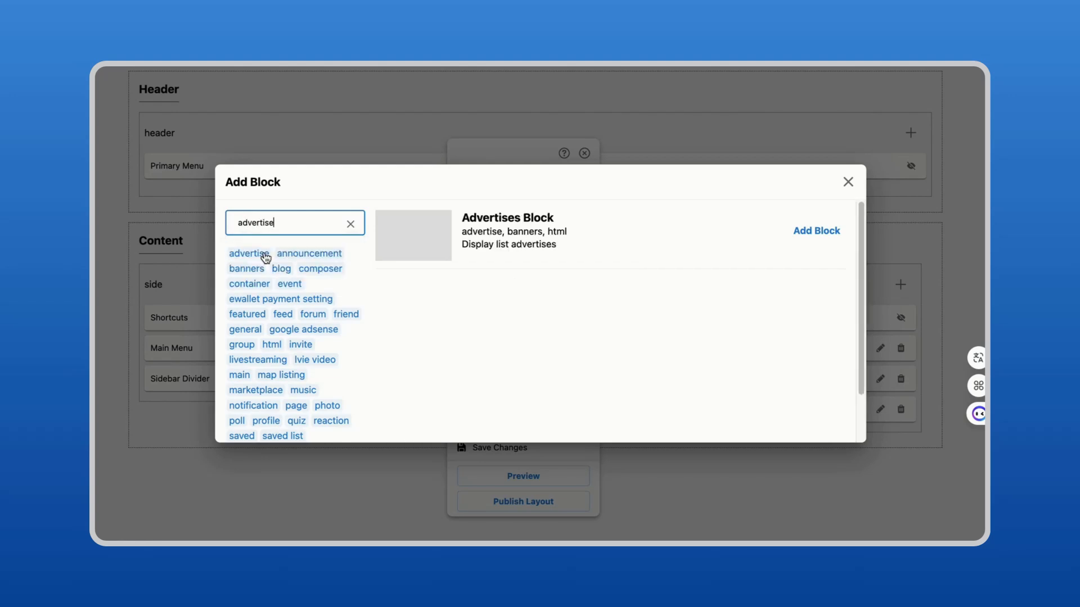
left_click(831, 235)
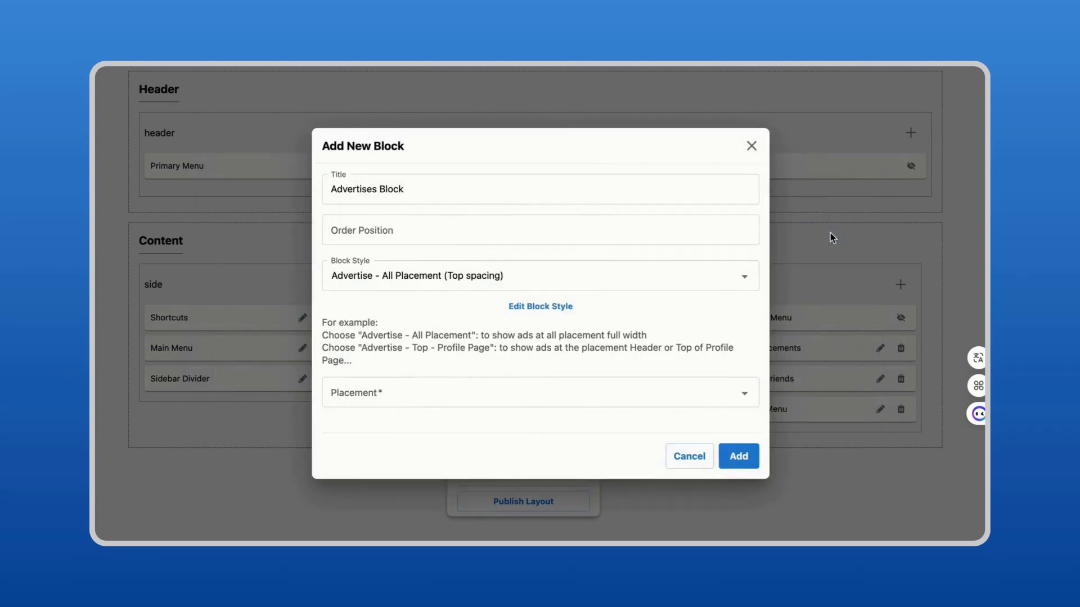
- Add the block with order position 1 and the Top right placement, and move it above Primary Menu in the subside section
left_click(407, 240)
left_click(748, 226)
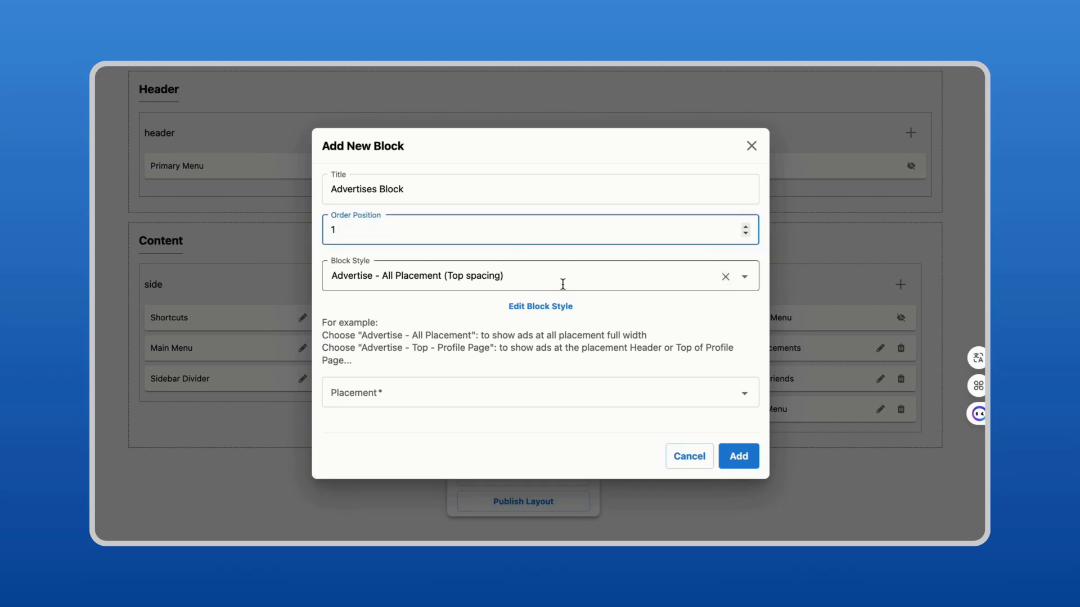
left_click(745, 394)
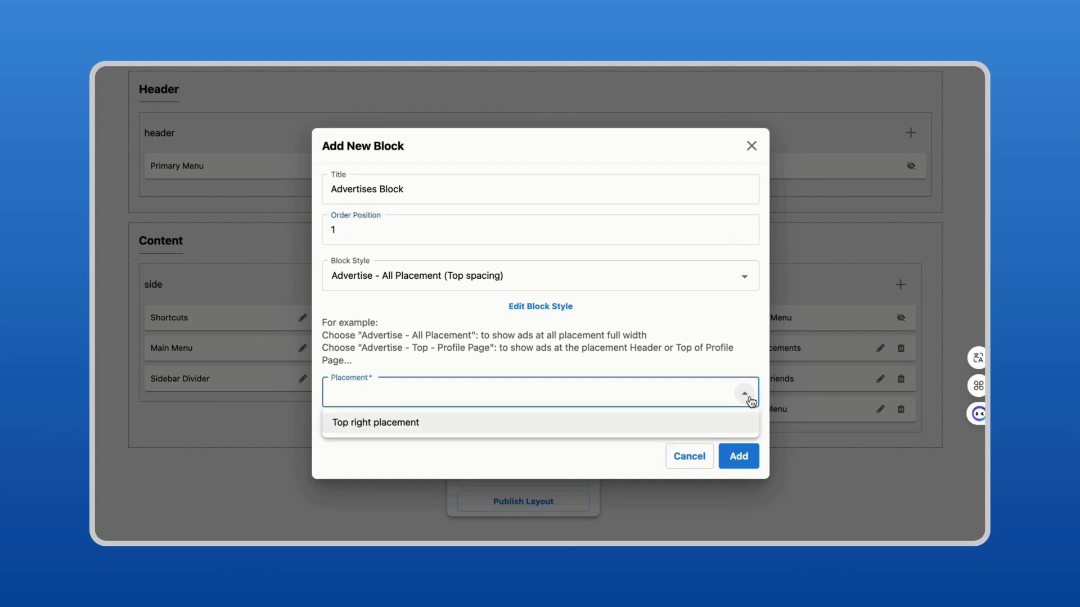
left_click(596, 432)
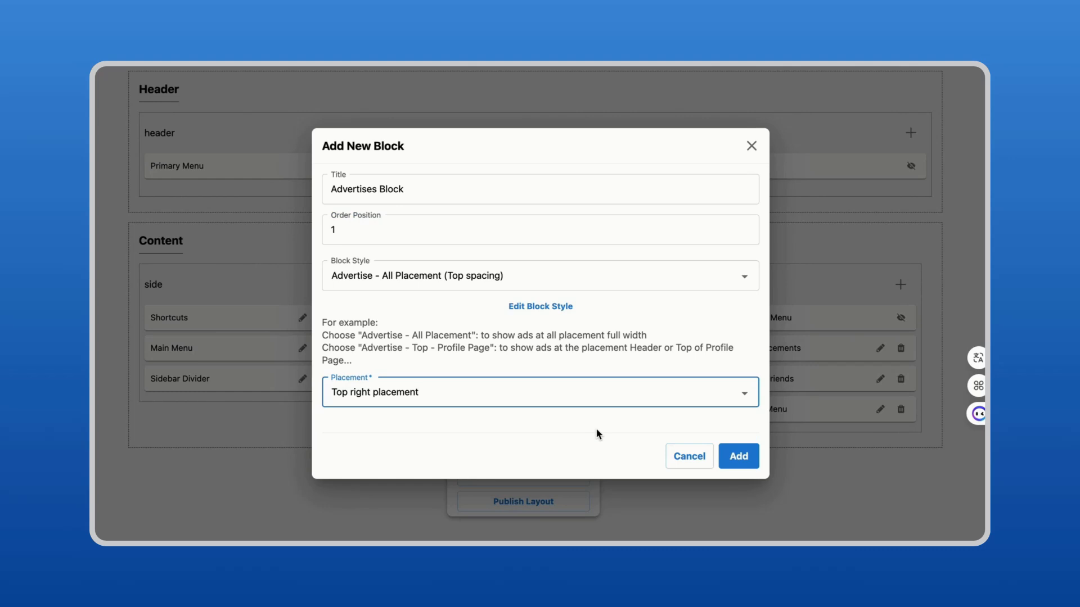
left_click(741, 462)
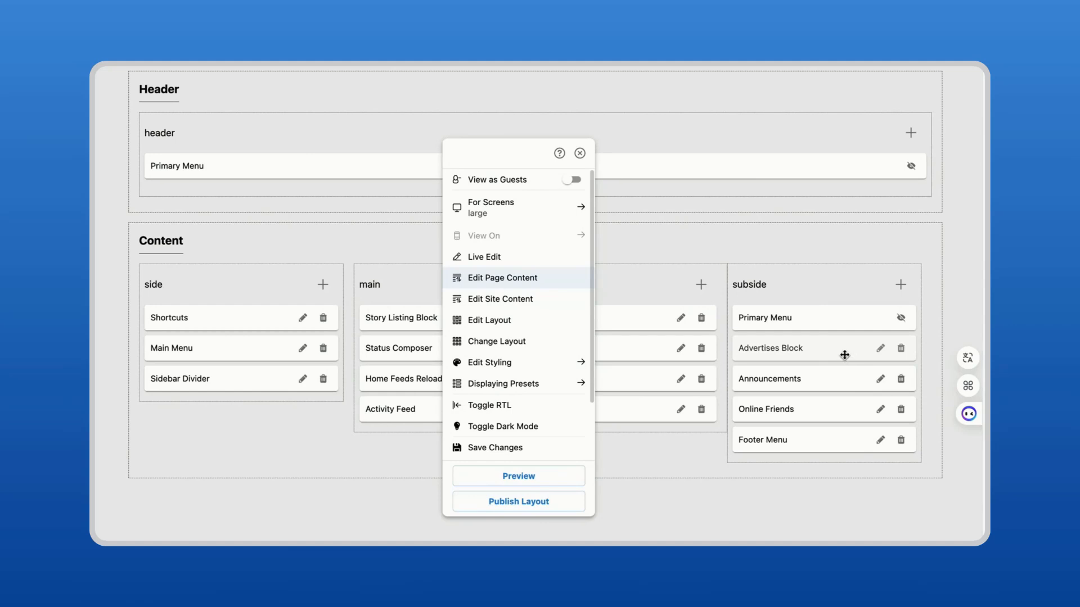
left_click_drag(844, 354, 834, 329)
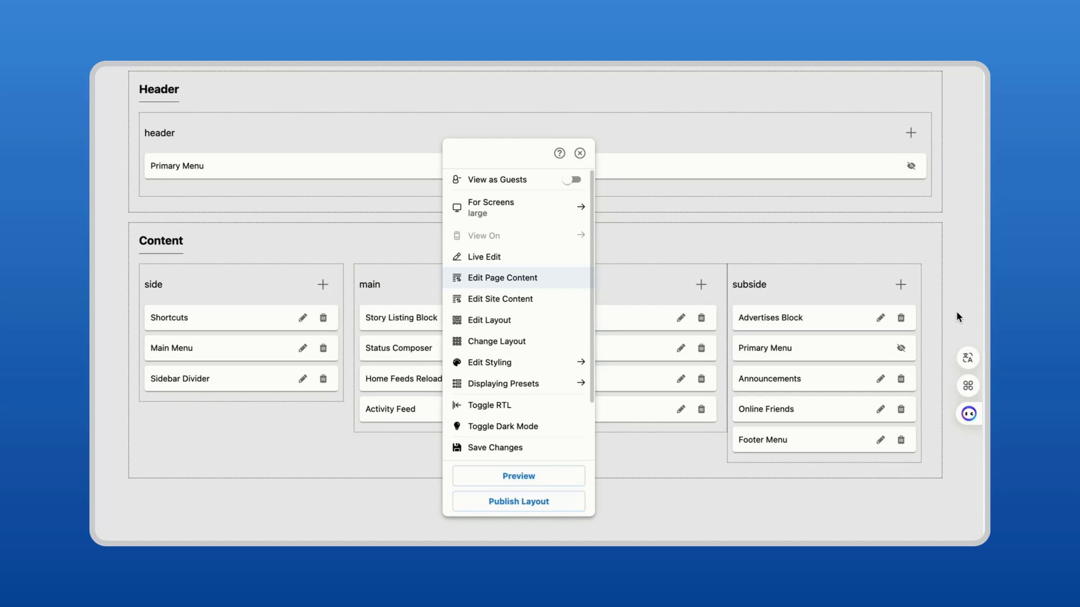
- Preview the home page with the new ad block, and publish the layout, agreeing to rebuild the site
left_click(561, 479)
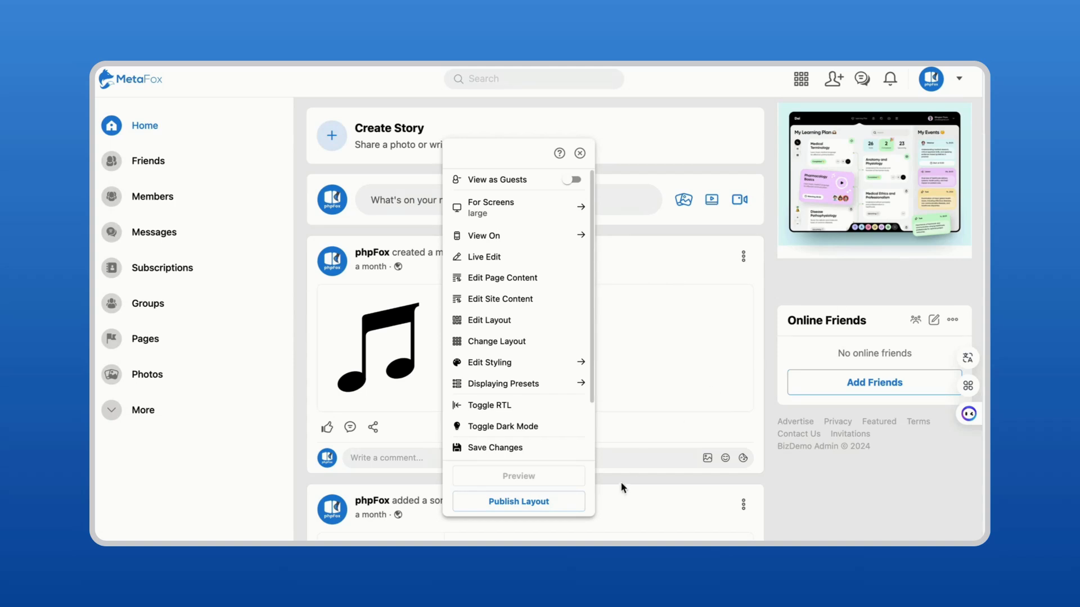
left_click(571, 506)
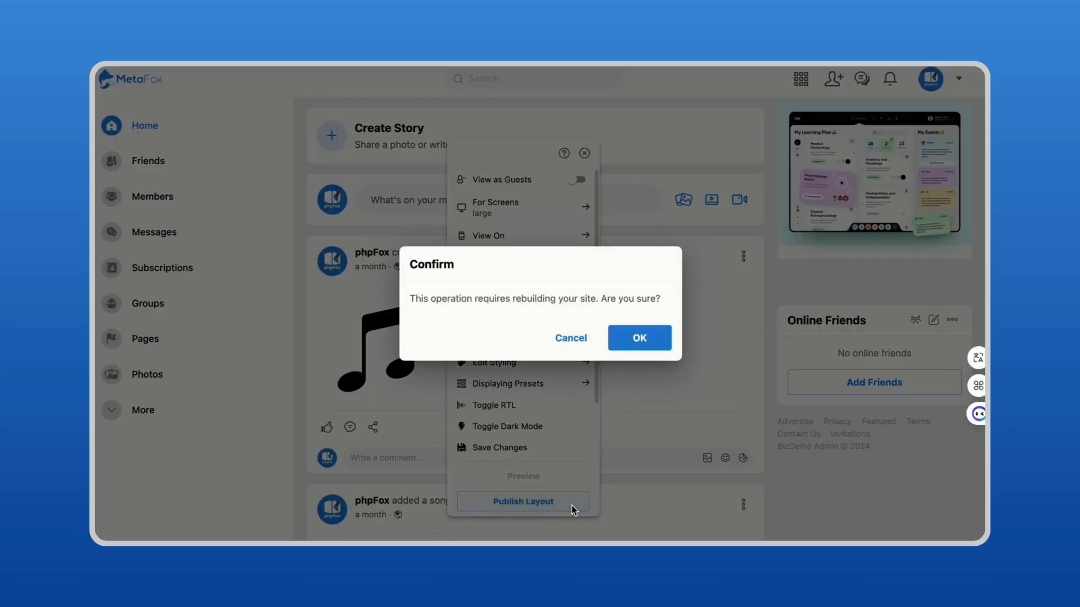
left_click(667, 347)
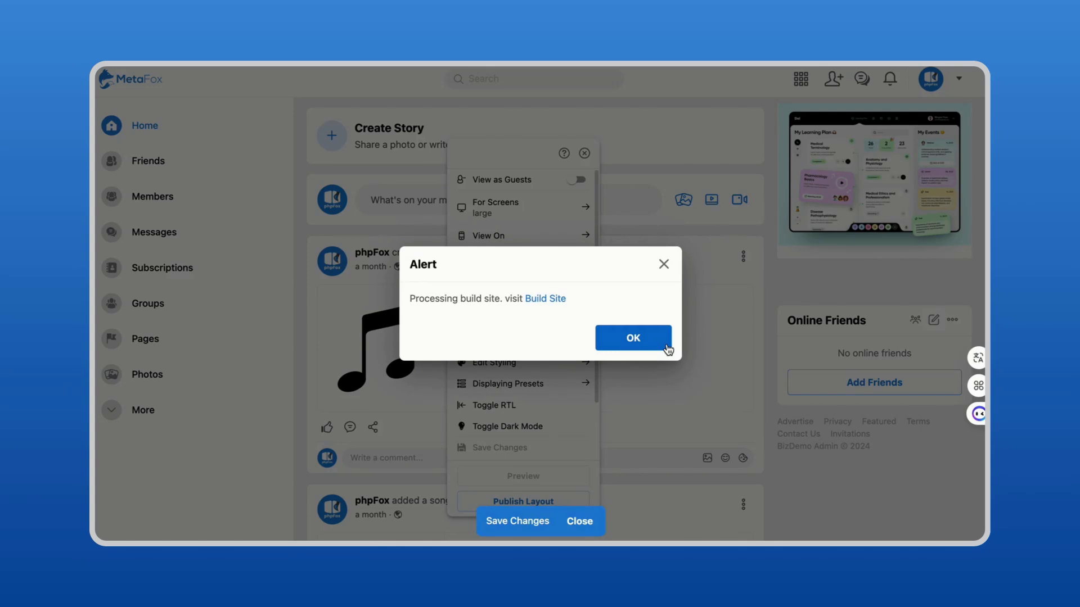
left_click(667, 348)
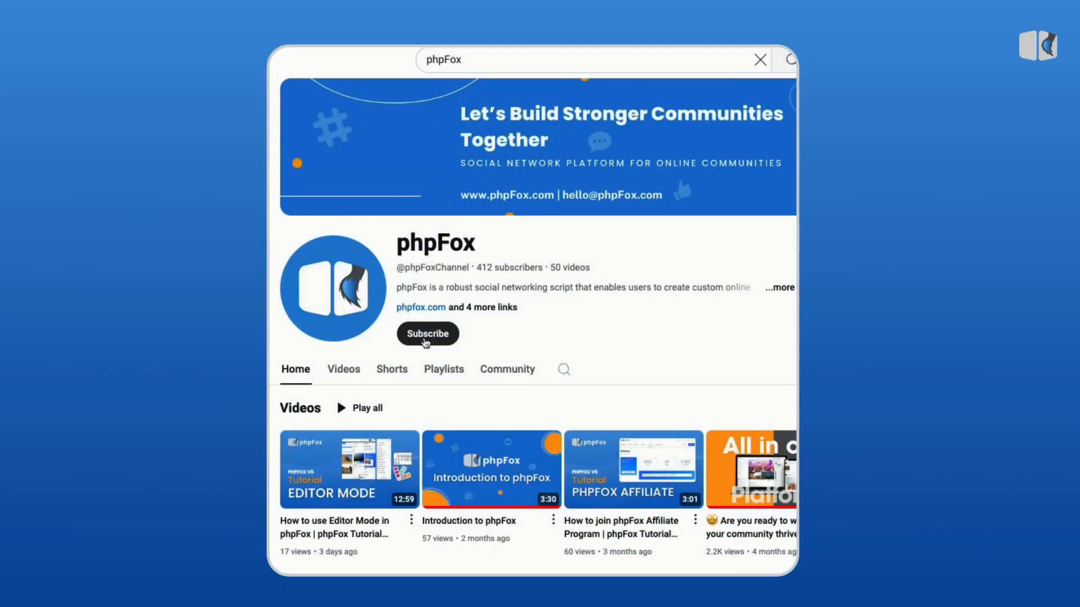
left_click(425, 338)
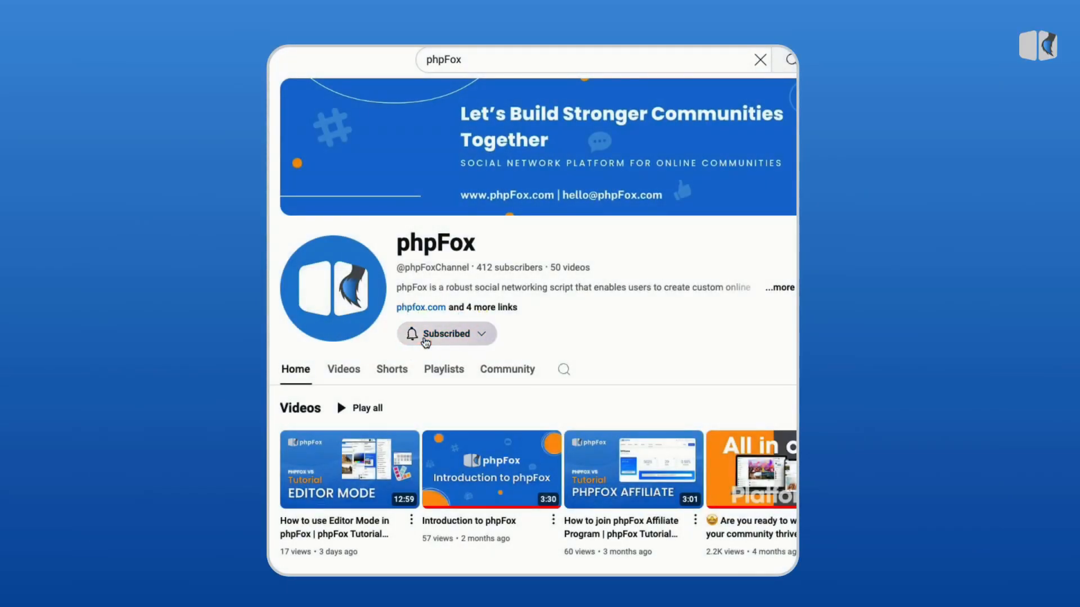